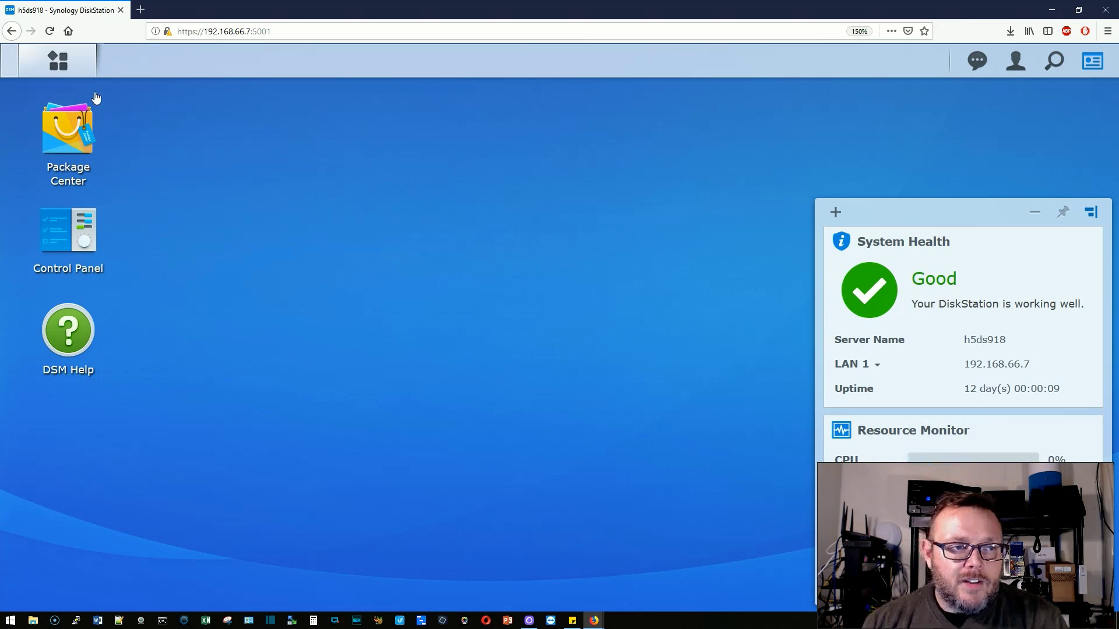
Step: Open the desktop theme settings in Control Panel's Theme section
left_click(88, 232)
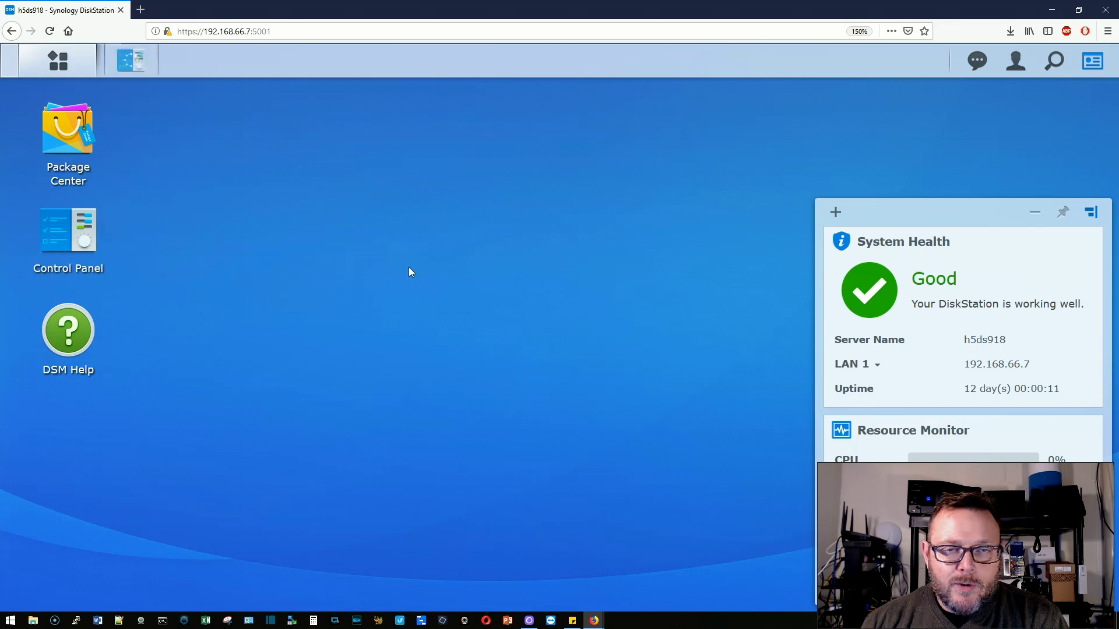
left_click(262, 421)
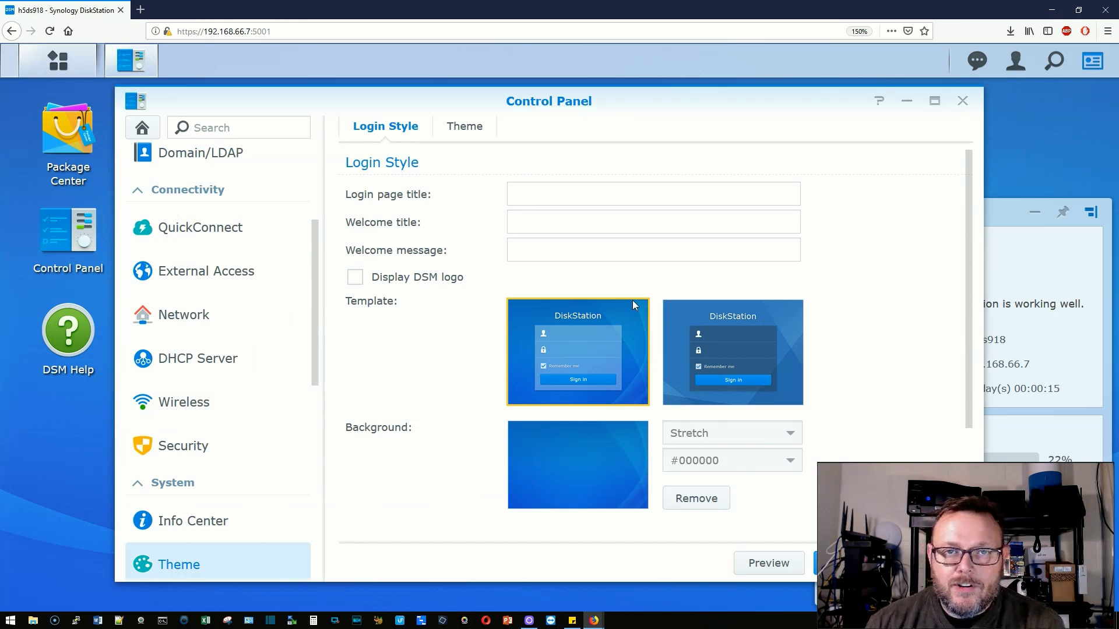
left_click(475, 138)
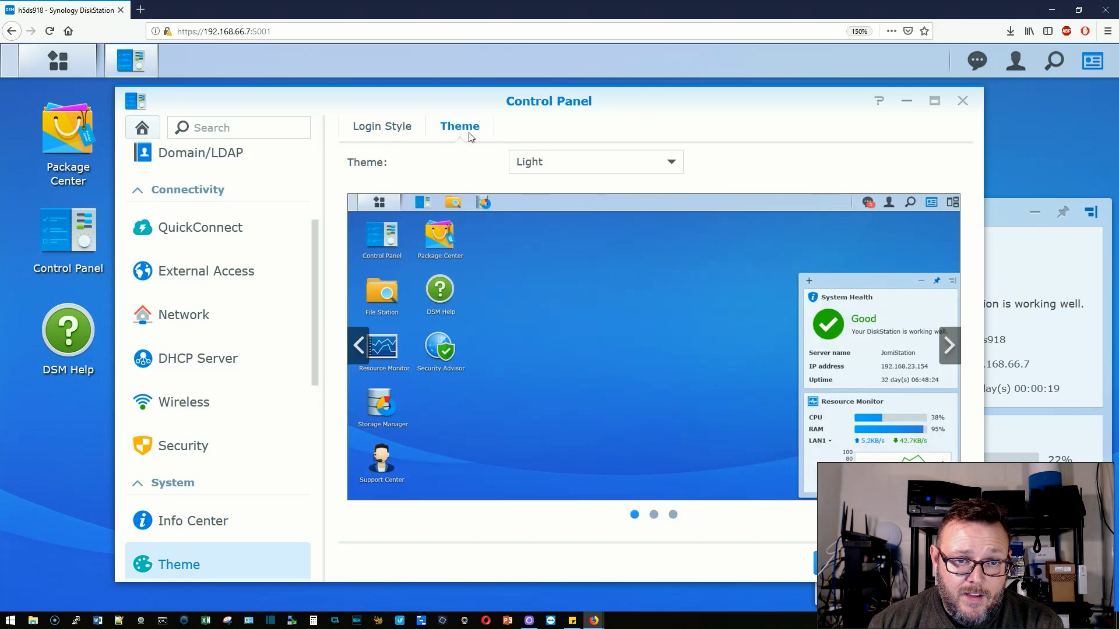
Step: Preview the Dark theme twice, settle on Light, and go to Login Style
left_click(580, 168)
left_click(568, 212)
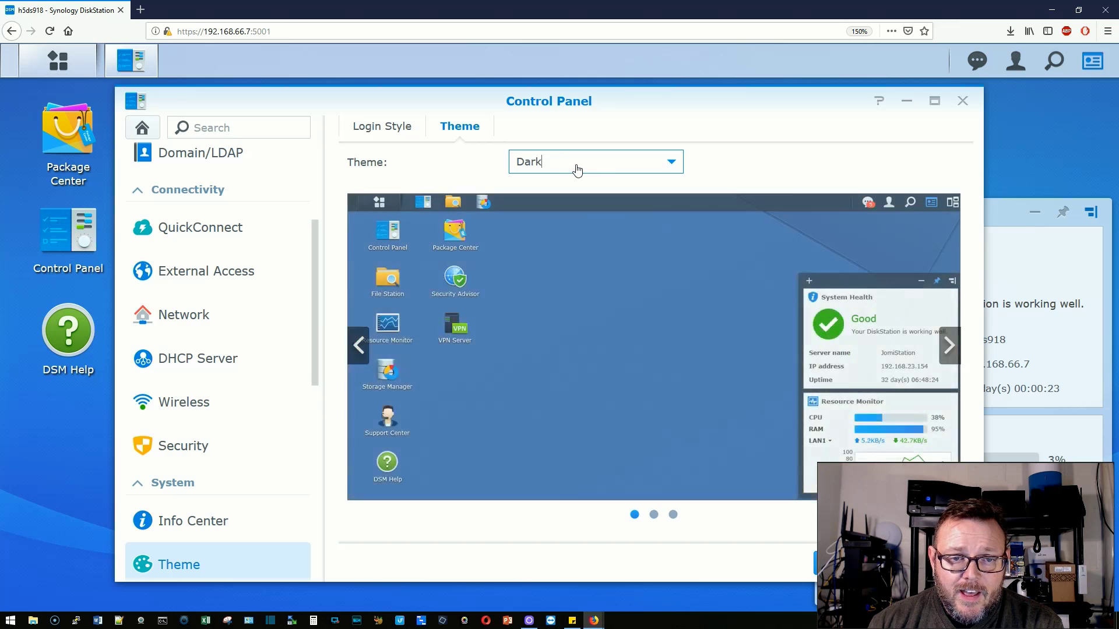
left_click(577, 169)
left_click(565, 187)
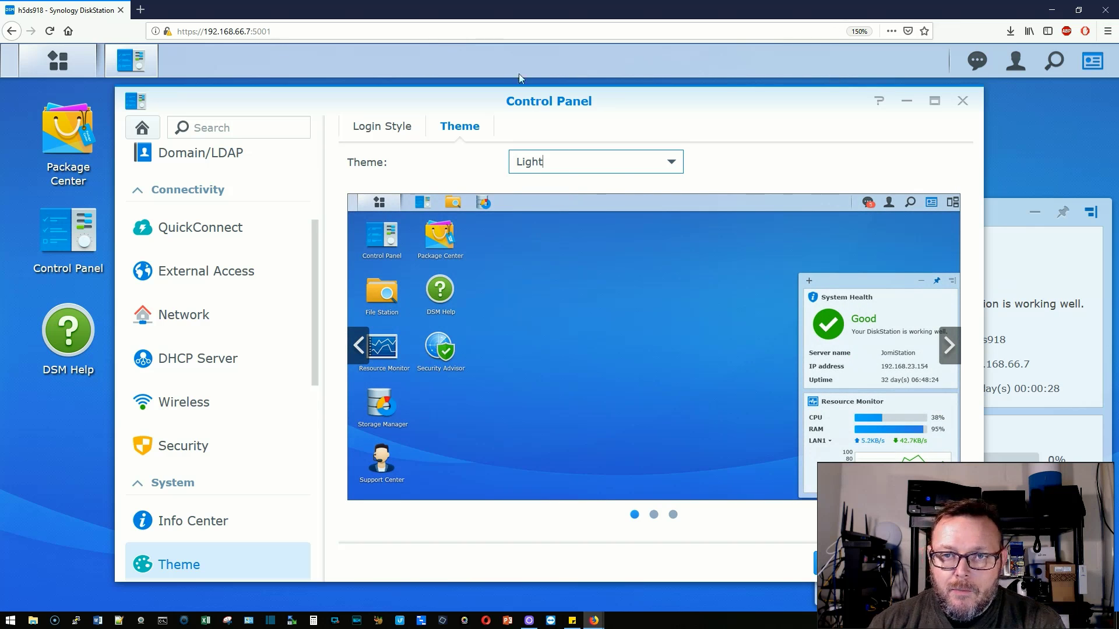
left_click(609, 162)
left_click(583, 214)
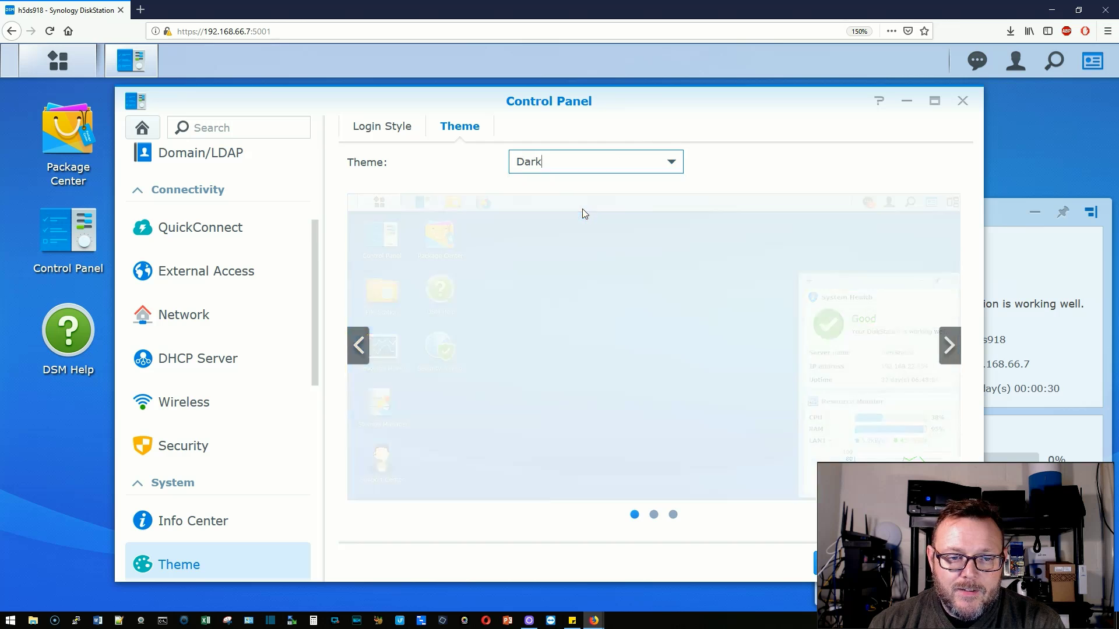
left_click(597, 163)
left_click(577, 185)
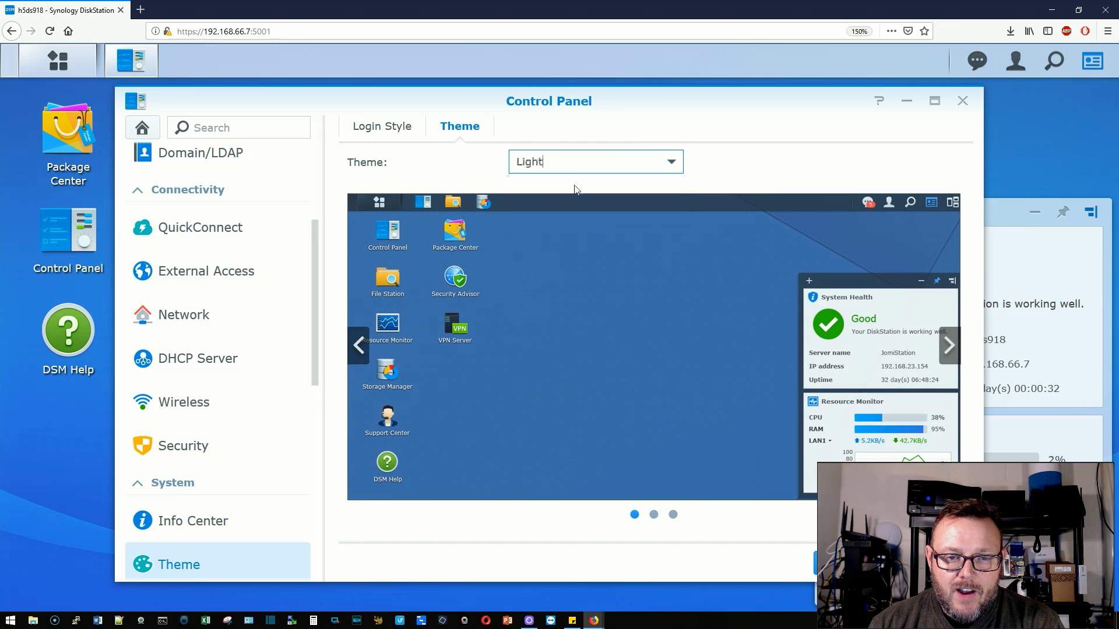
left_click(384, 129)
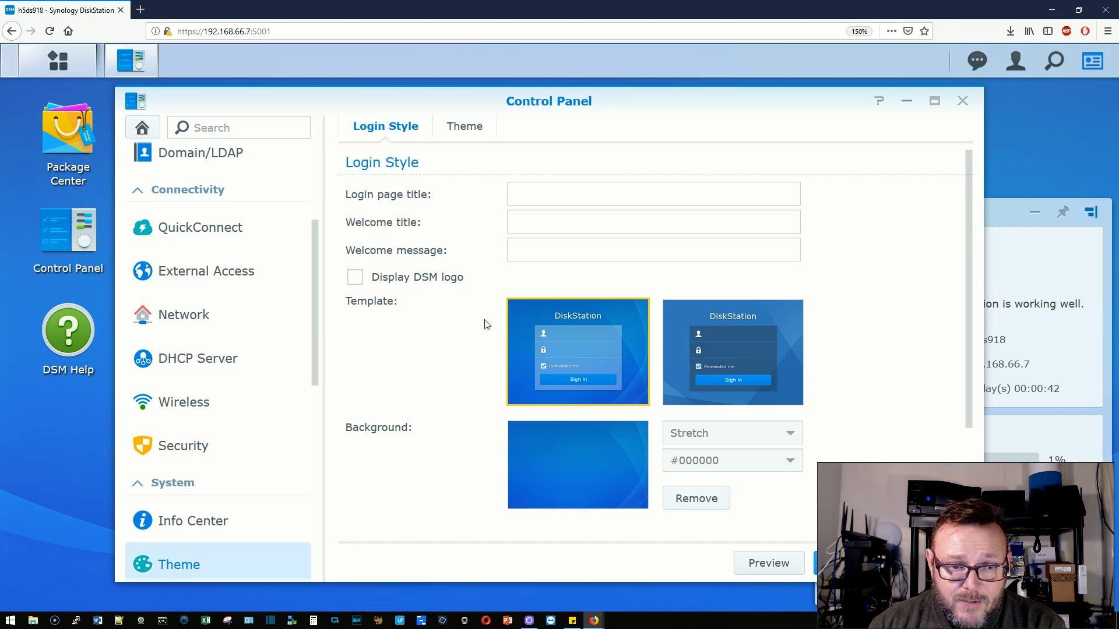
scroll(472, 331, "down", 1)
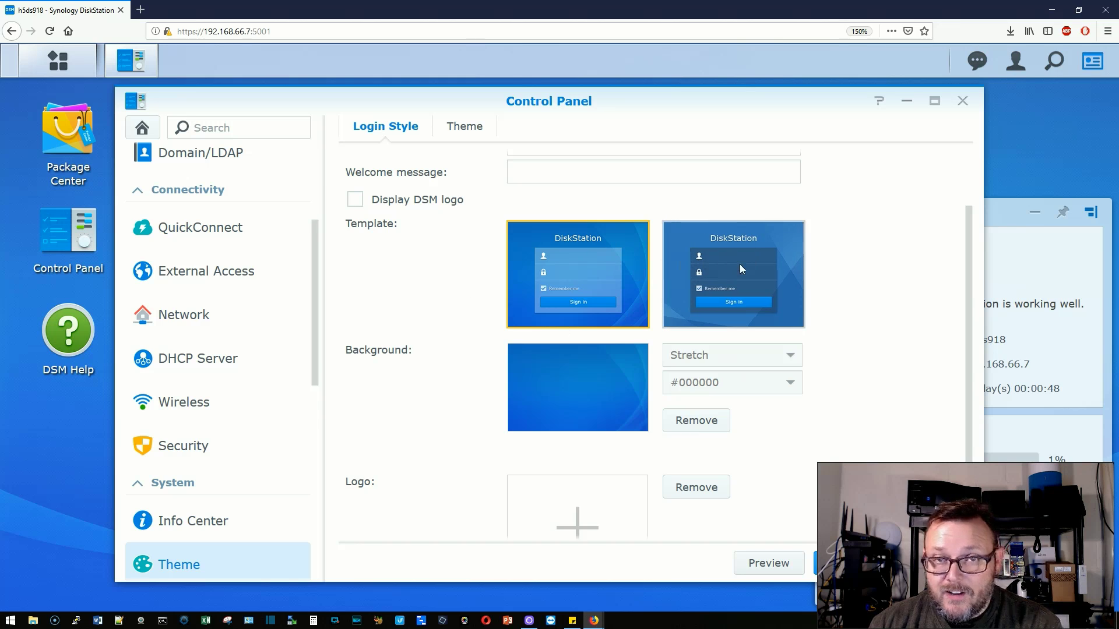
scroll(546, 380, "down", 2)
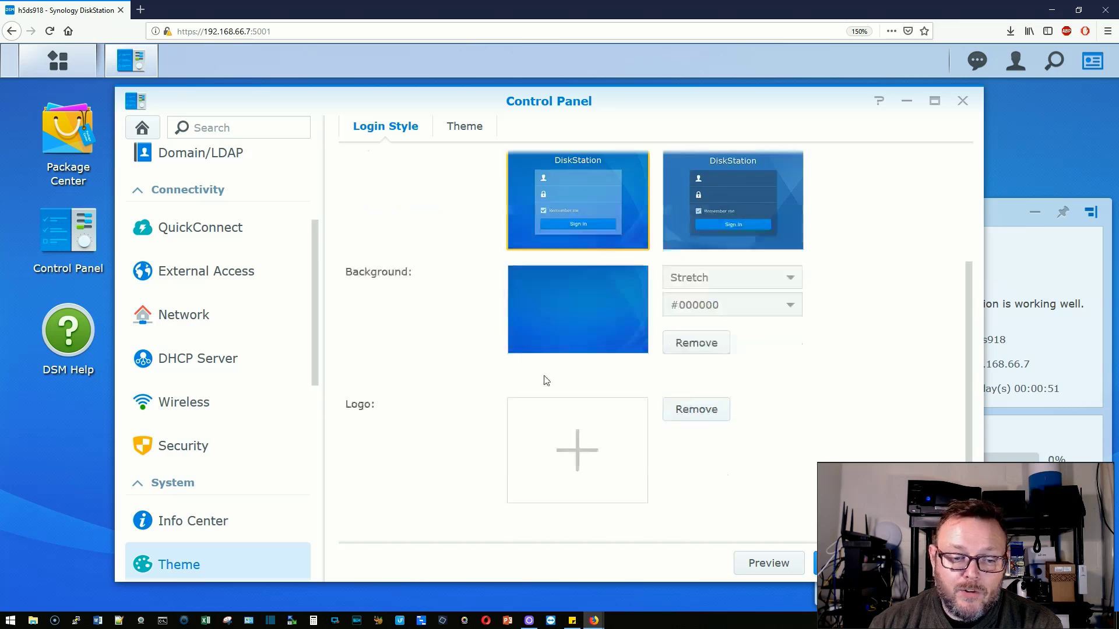
scroll(546, 380, "up", 4)
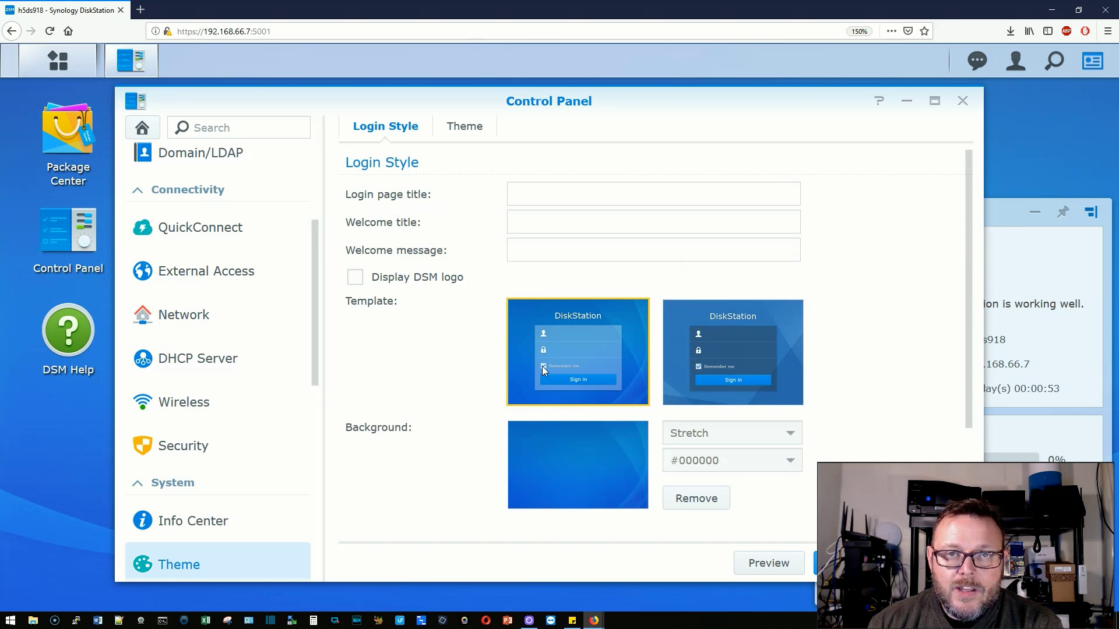
scroll(541, 366, "down", 4)
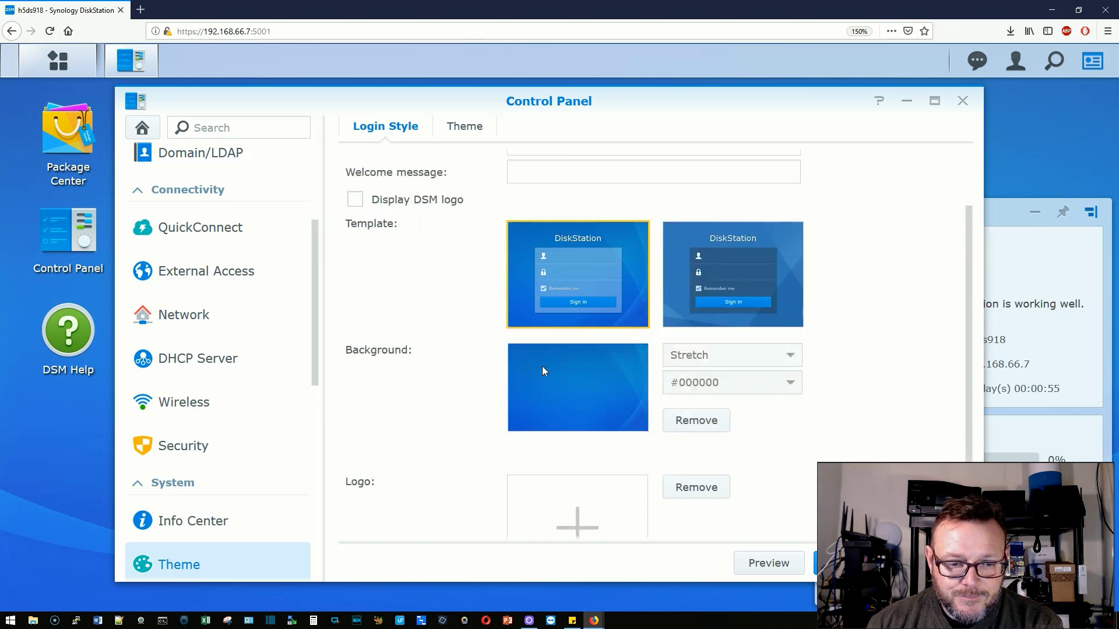
scroll(542, 368, "up", 4)
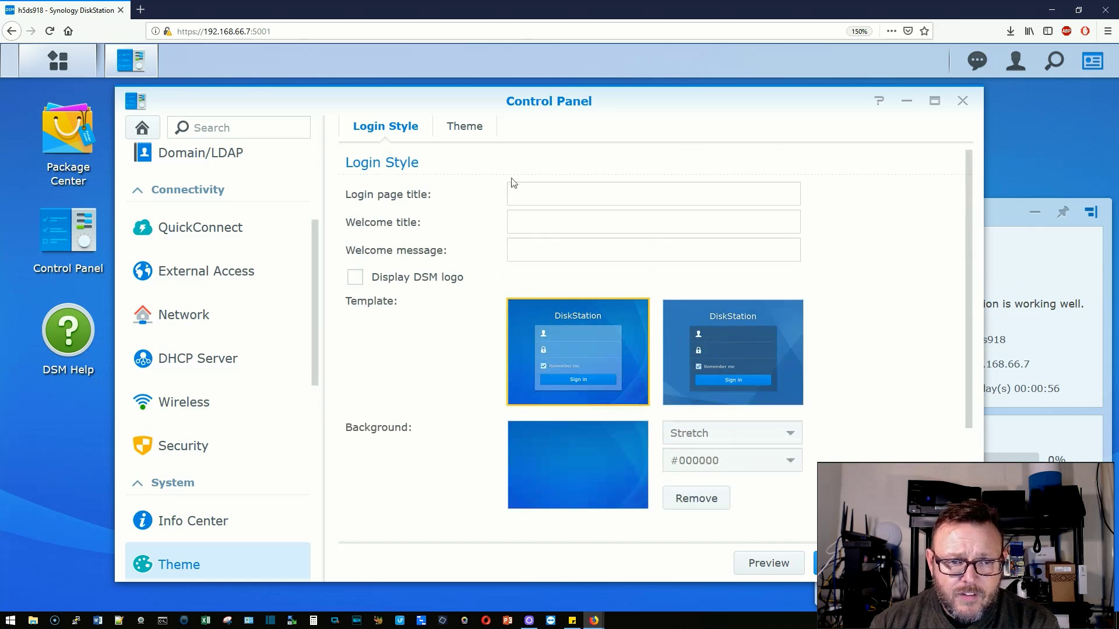
left_click(540, 196)
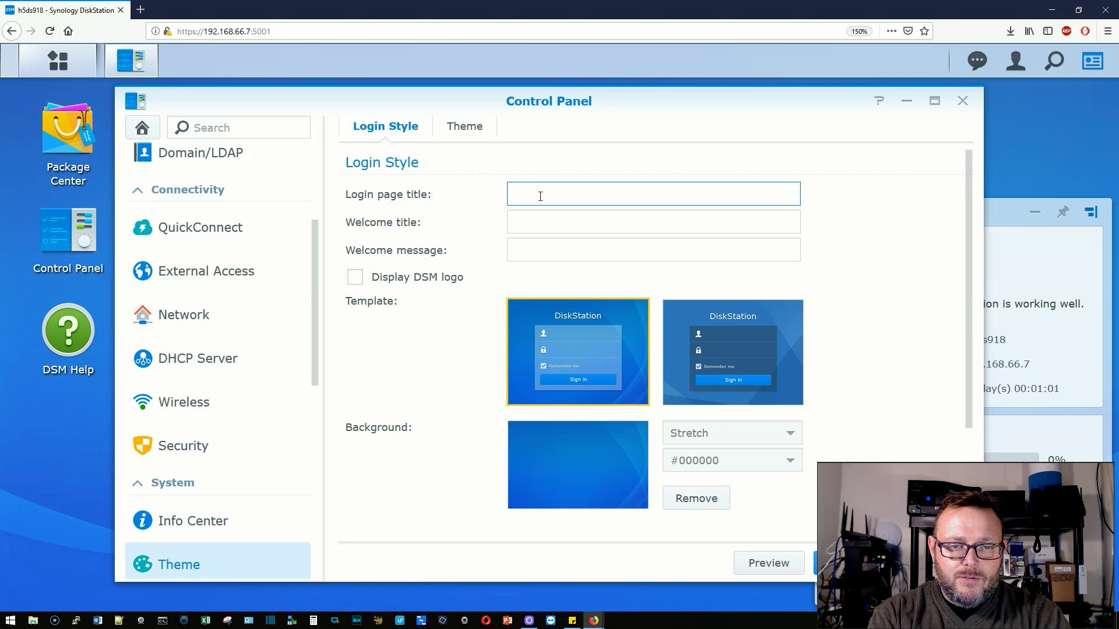
Step: Enter a custom login title, a personalized welcome title, and 'Relax, take your shoes off, and stay a while', then preview
type("WH's ")
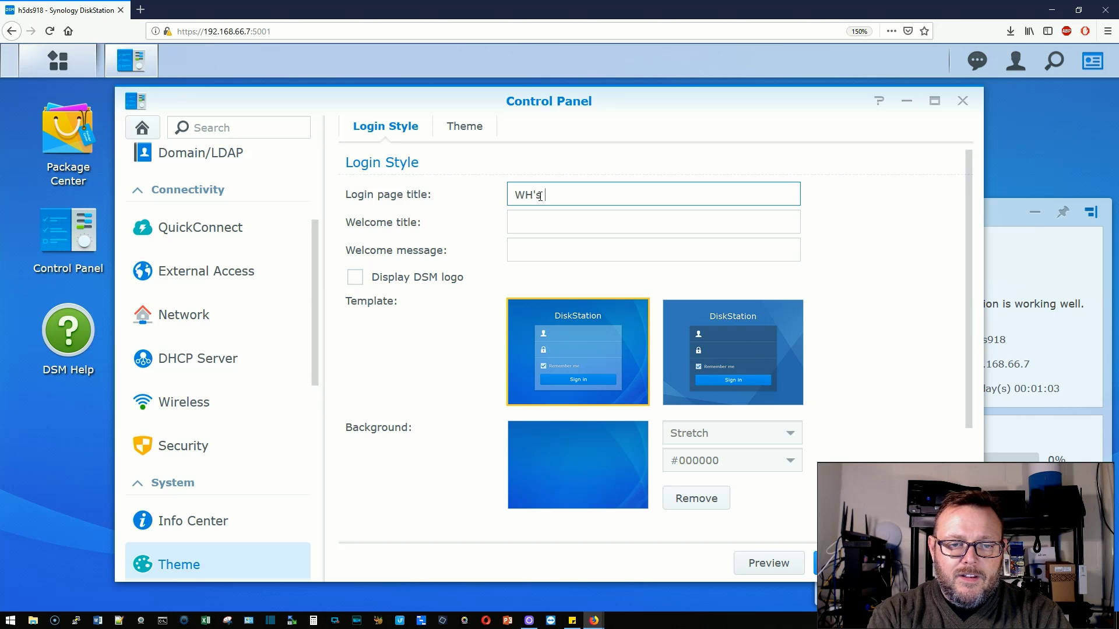
type("Synology")
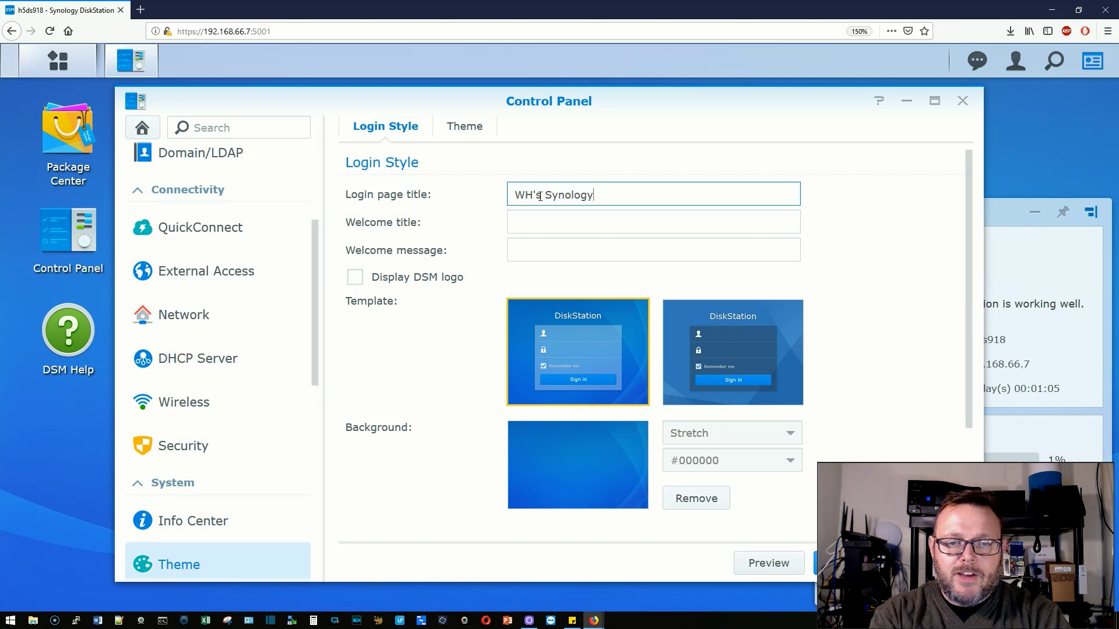
key("Tab")
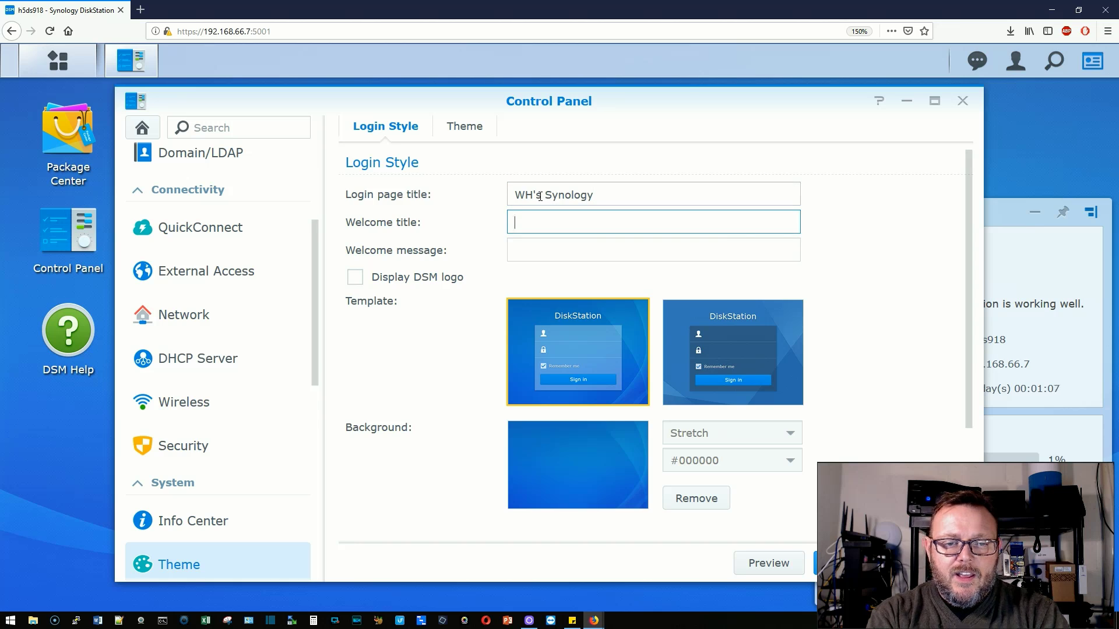
type("Welcome ")
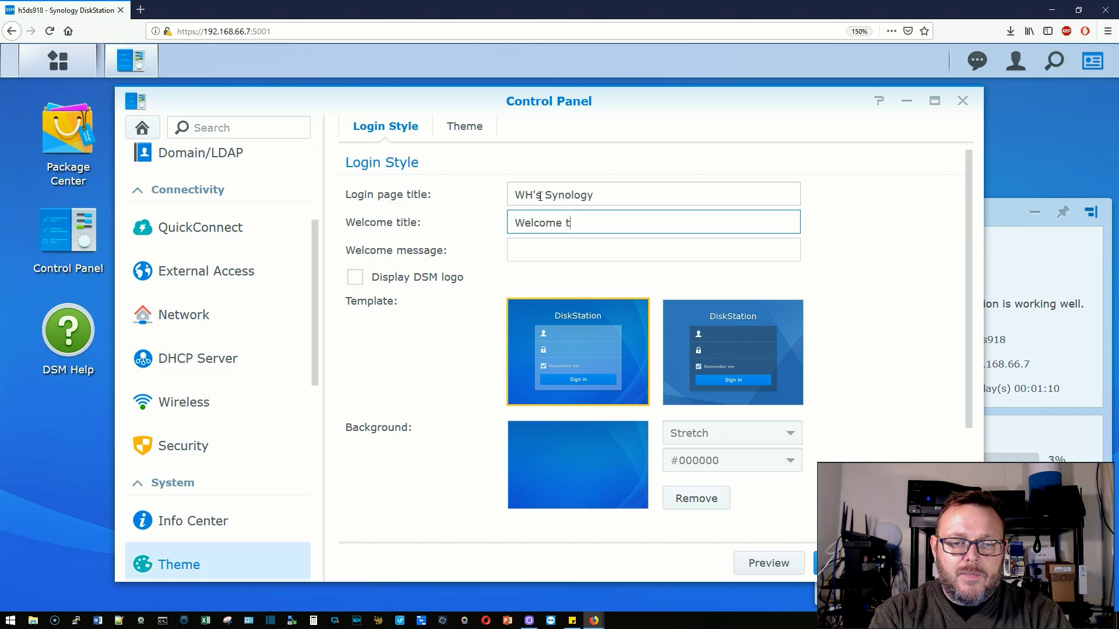
type("to Wi")
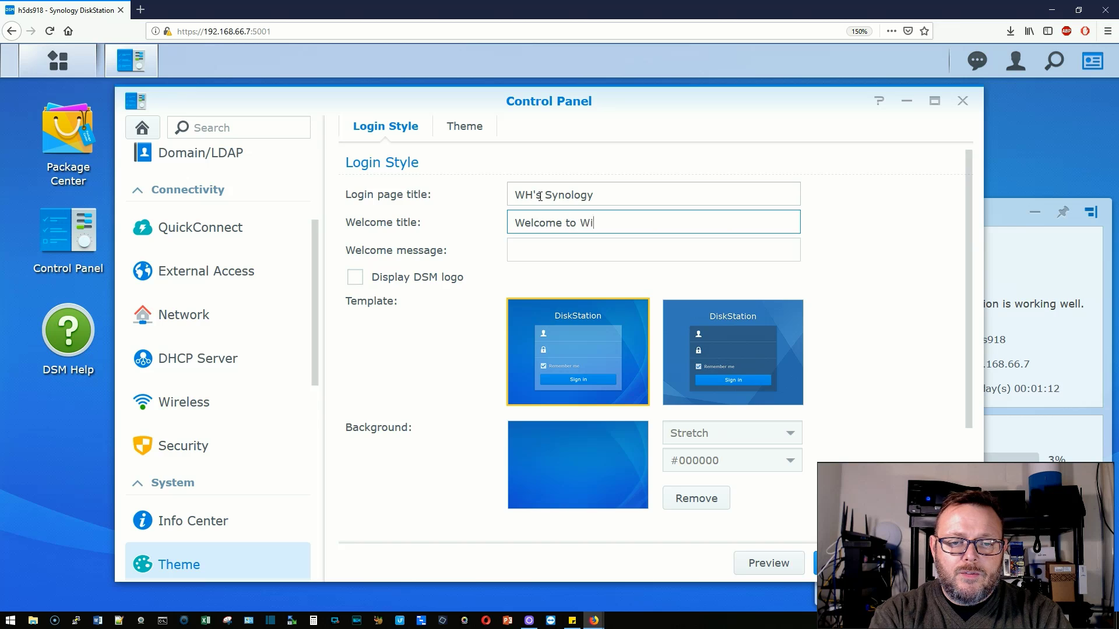
type("llie's Synology!")
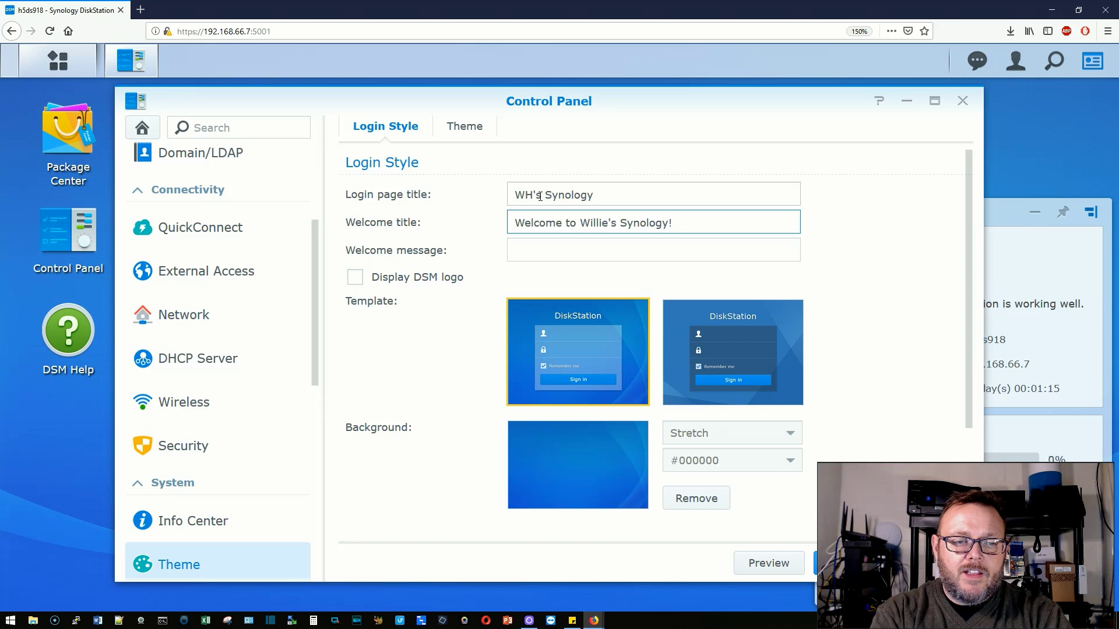
key("Tab")
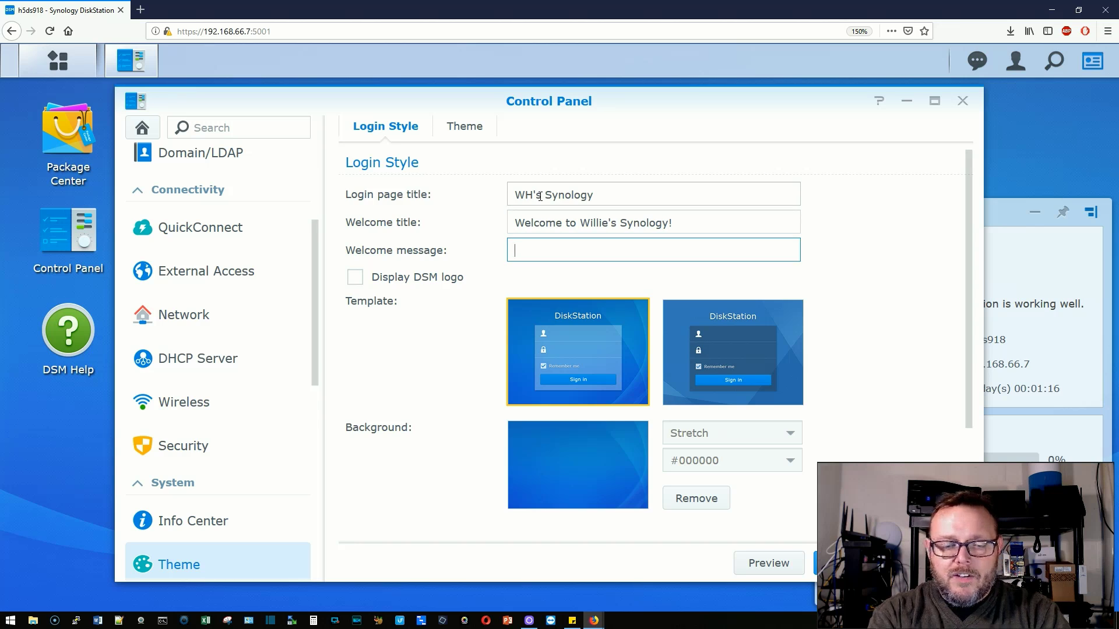
type("Relax, t")
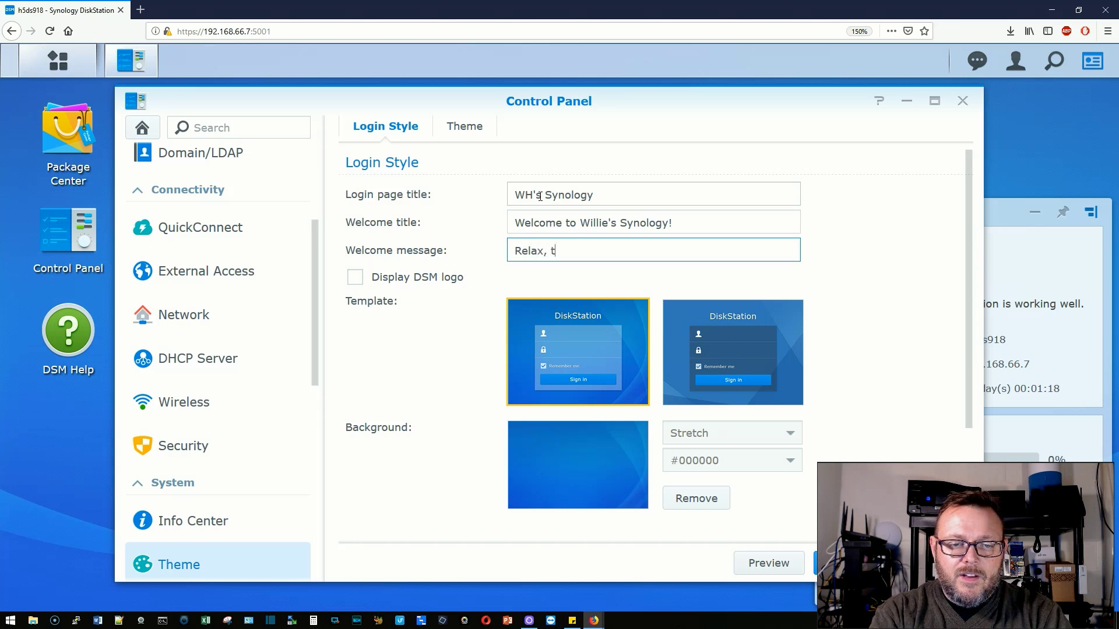
type("ake your shoes ")
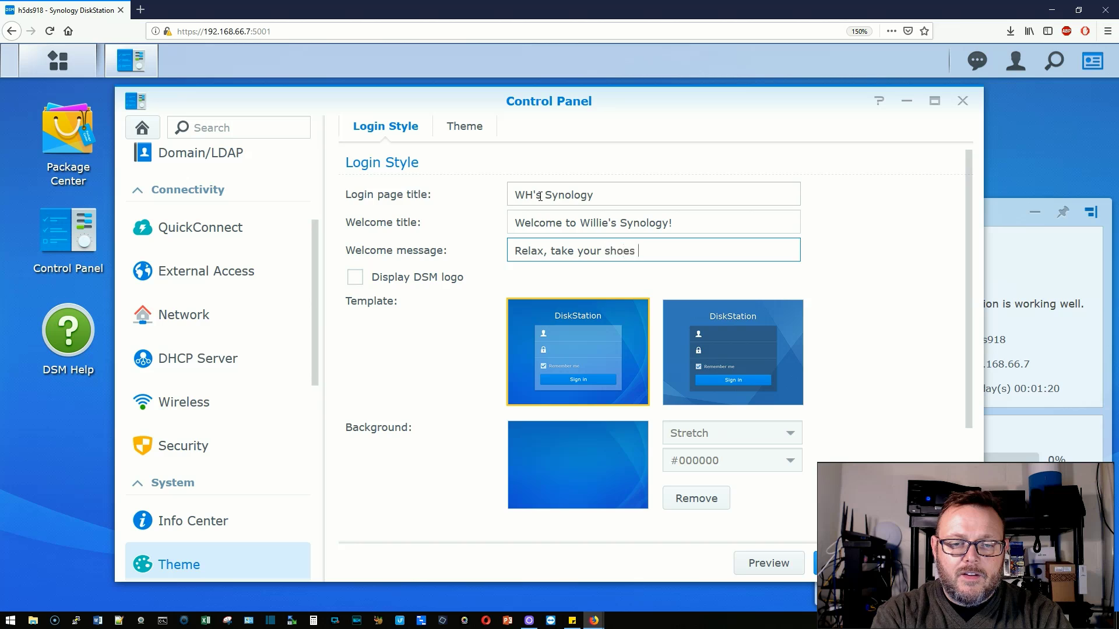
type("off, and stay a while!")
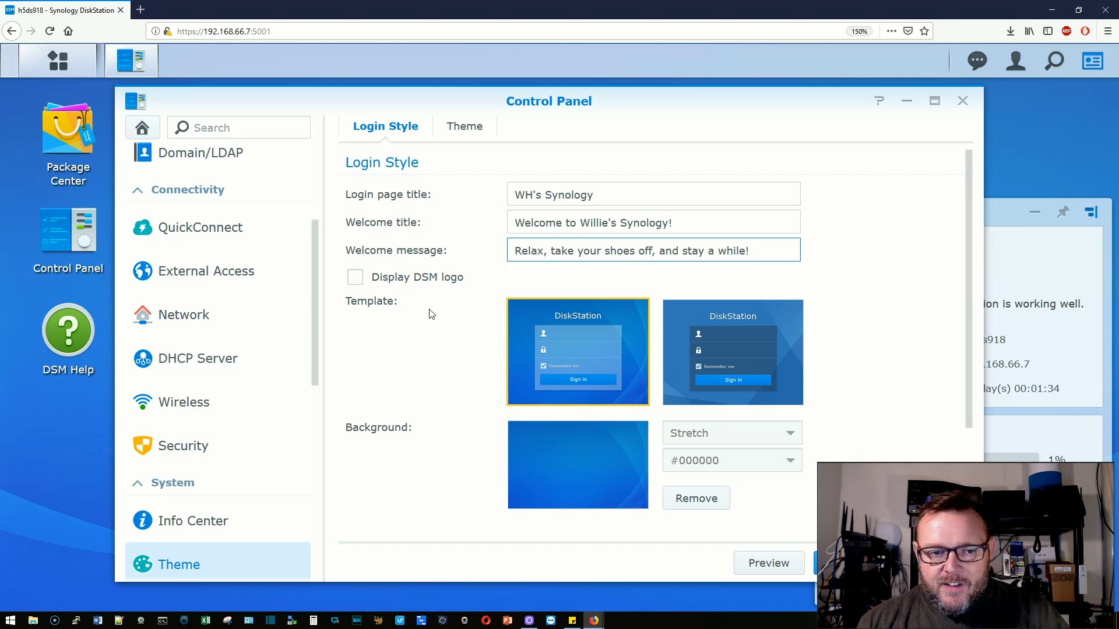
scroll(429, 309, "down", 3)
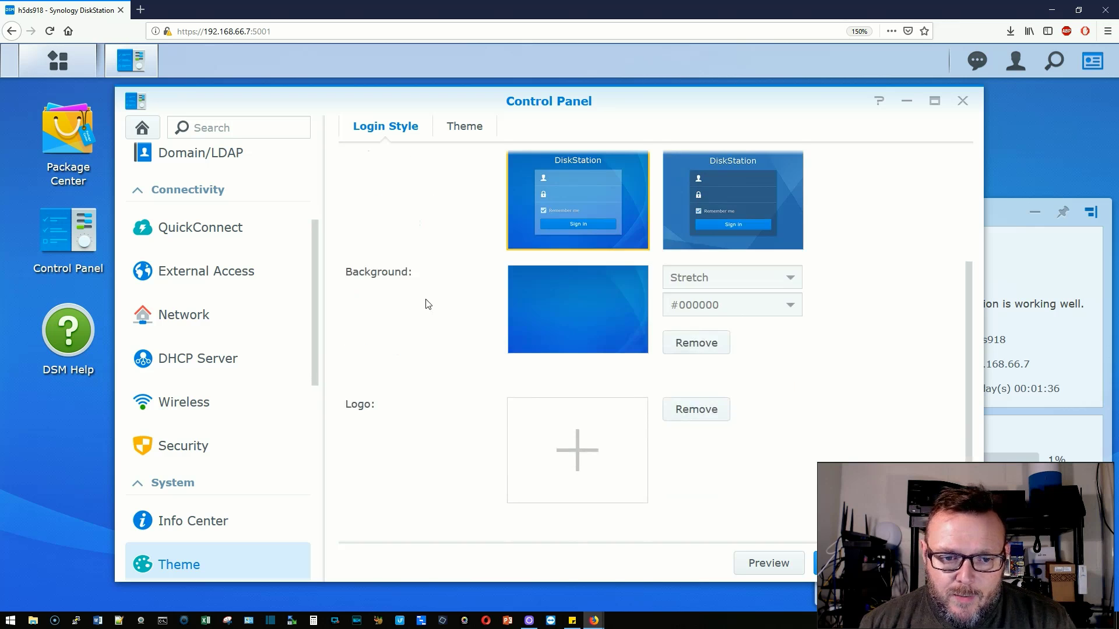
scroll(425, 305, "up", 3)
left_click(778, 565)
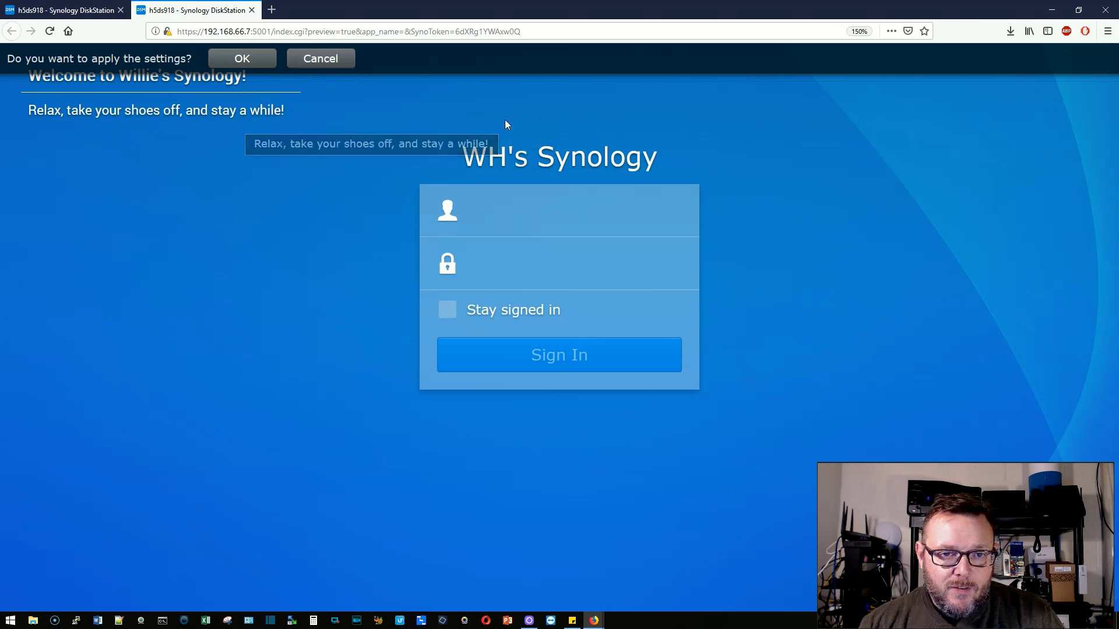
Step: Discard the preview, append 'There's no place like home, or a Synology!' to the message, and preview again
left_click(320, 61)
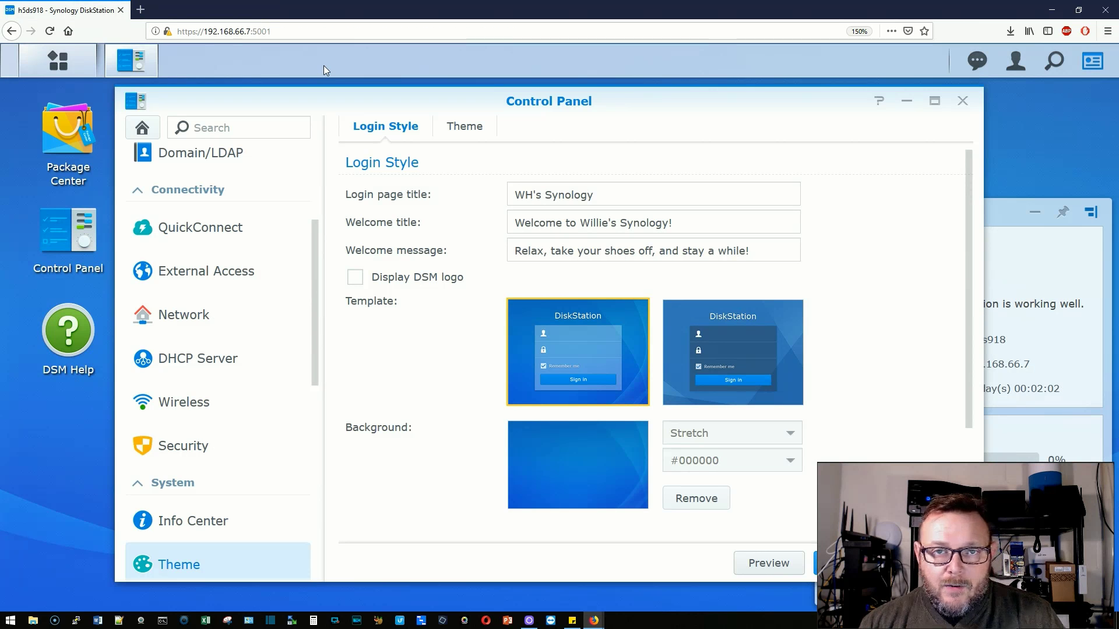
left_click(761, 253)
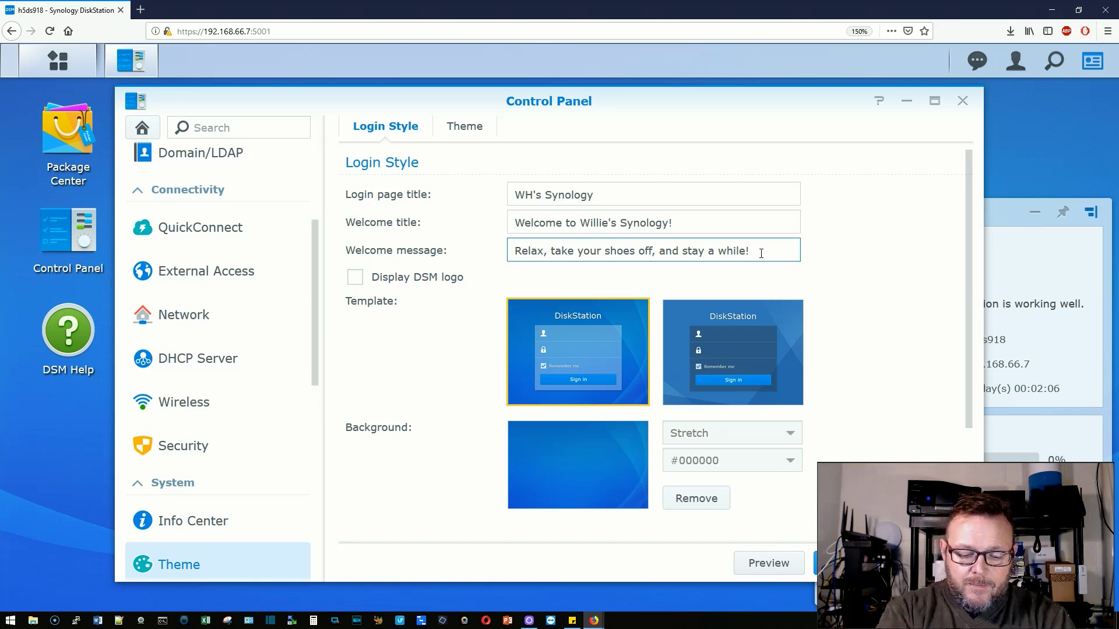
type("There's no ")
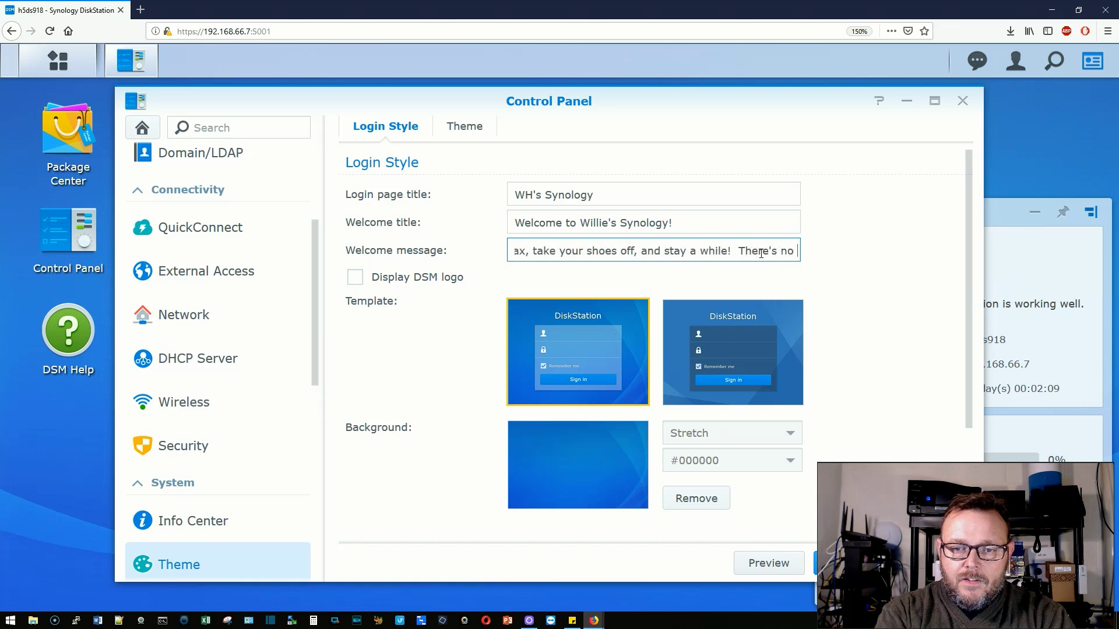
type("place like home")
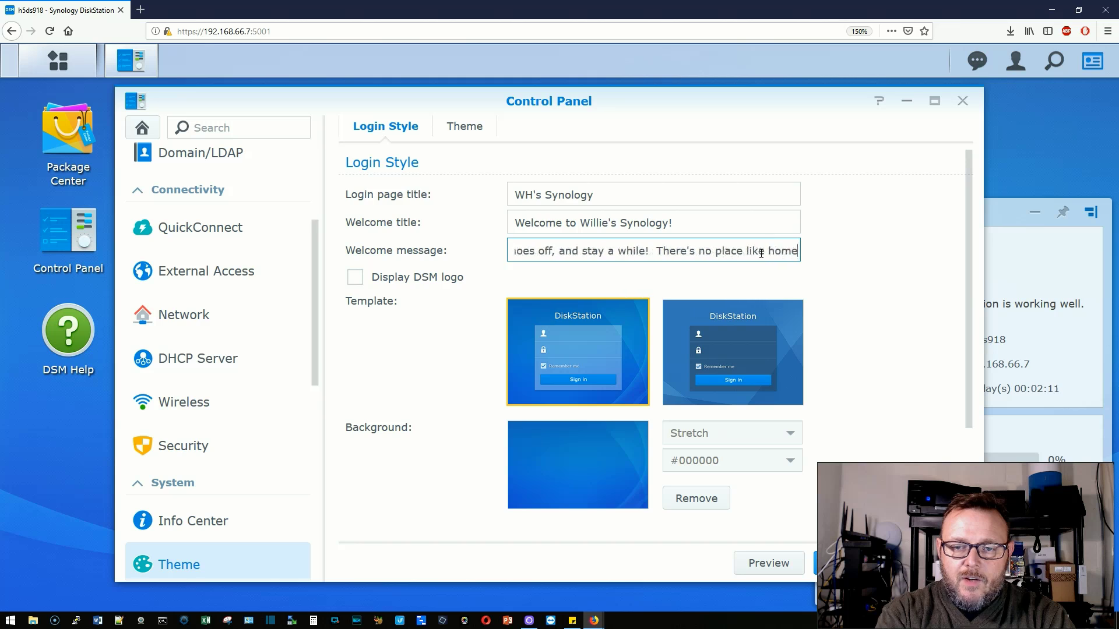
type(", or a Syno")
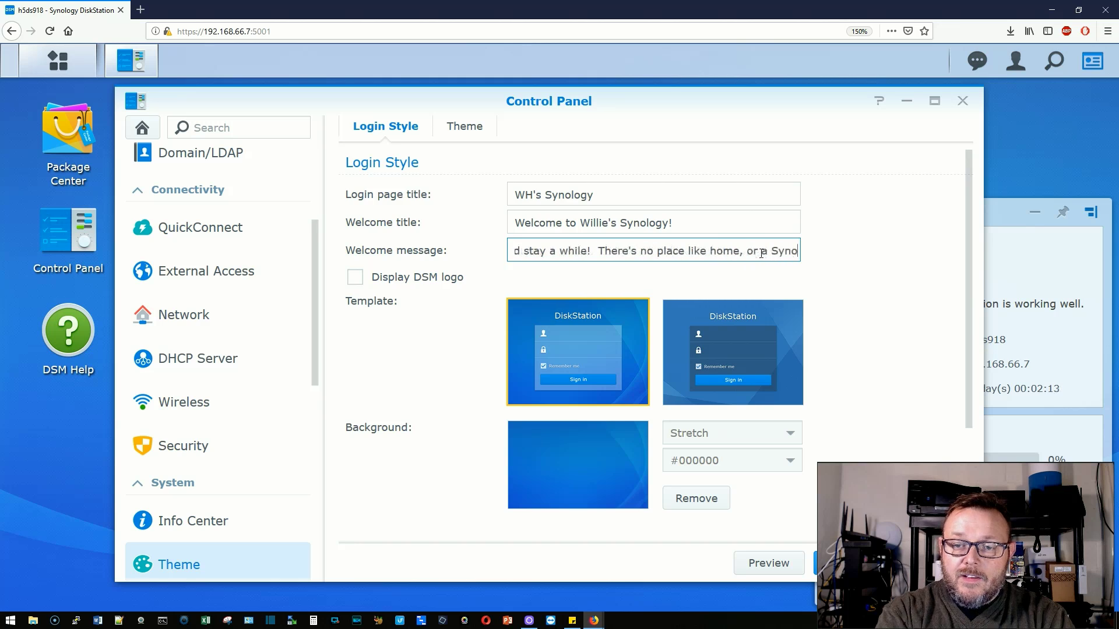
type("logy!")
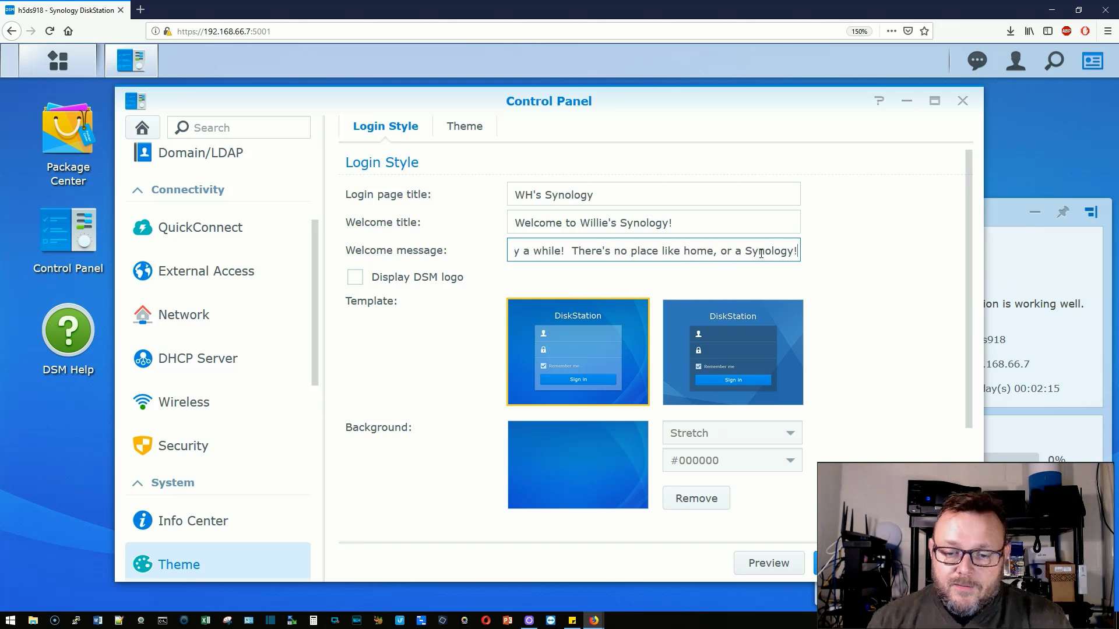
left_click(768, 562)
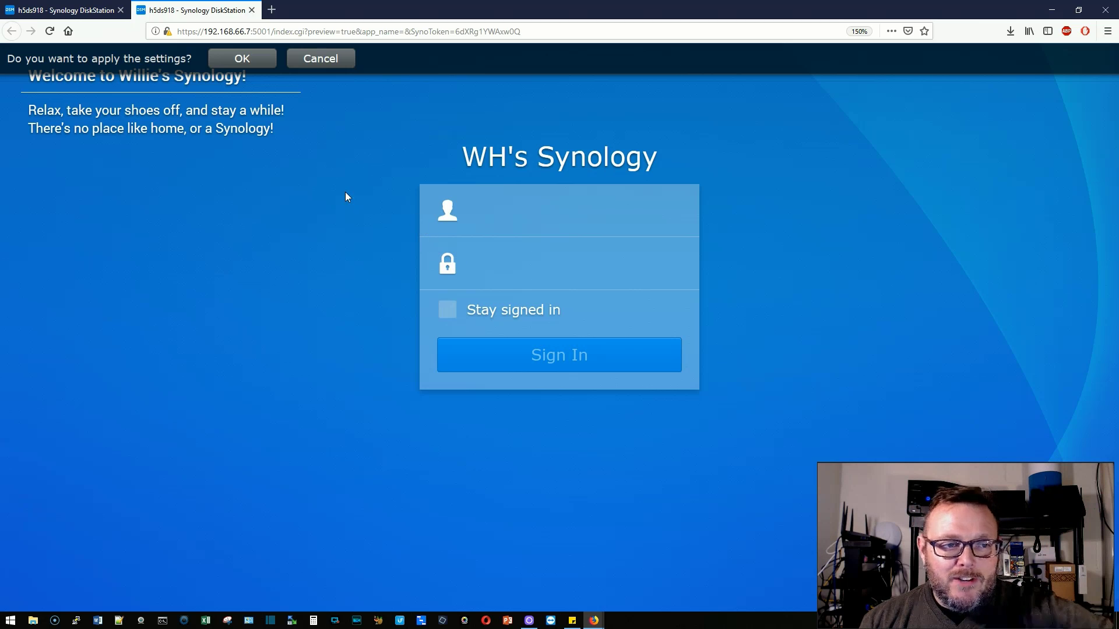
Step: Apply the previewed login page with the custom title and extended welcome message
left_click(248, 64)
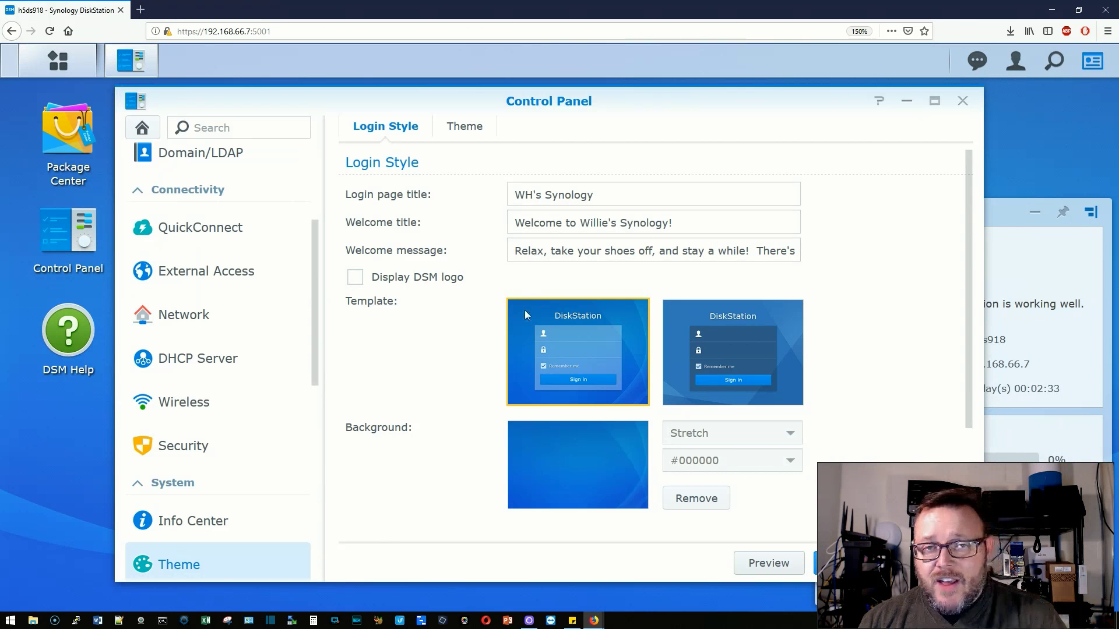
Step: Set the company logo image from the upload folder as the login logo and preview it
scroll(466, 326, "down", 2)
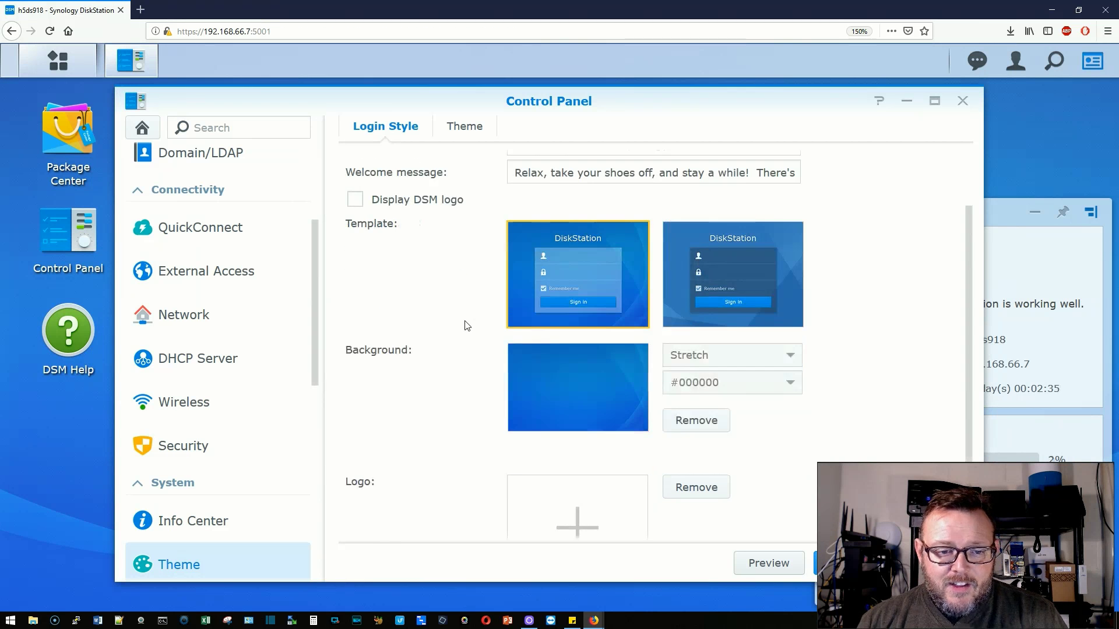
scroll(464, 322, "down", 2)
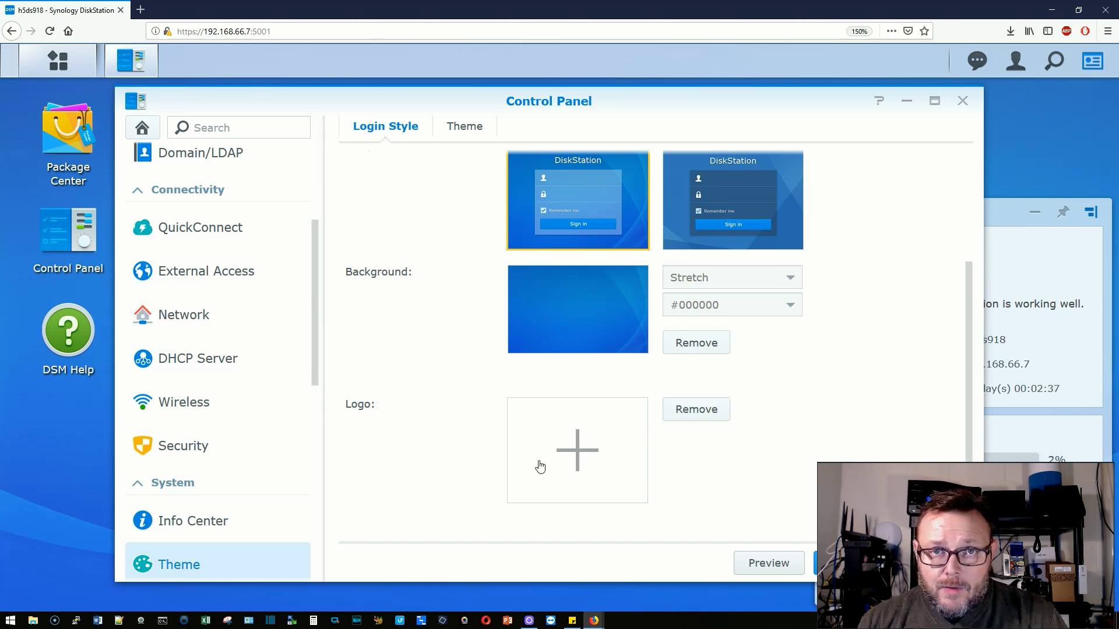
left_click(585, 455)
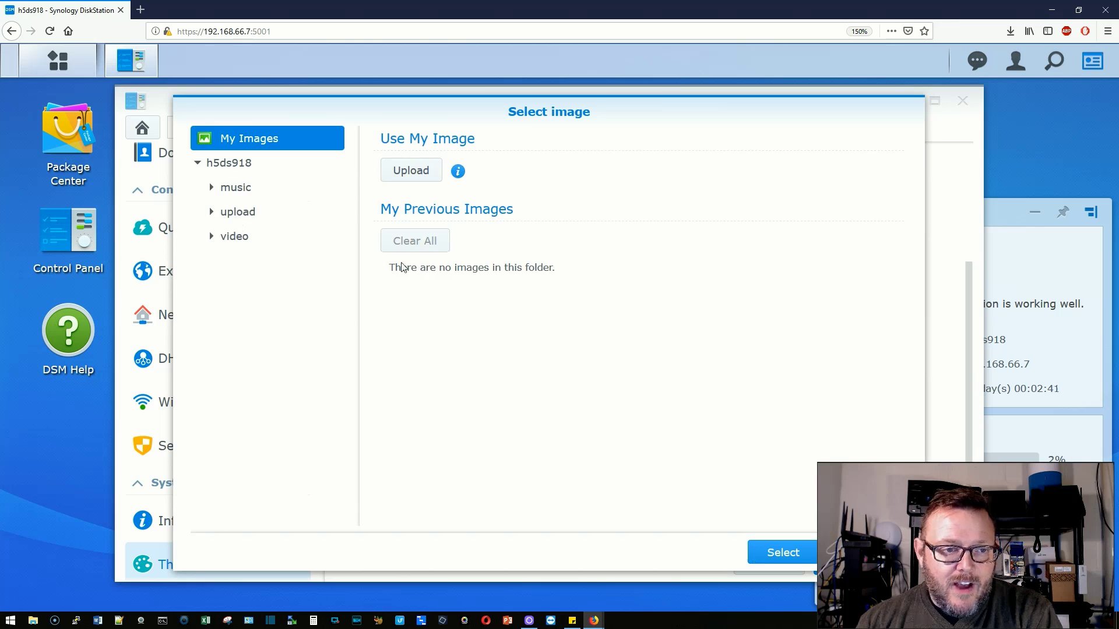
left_click(238, 216)
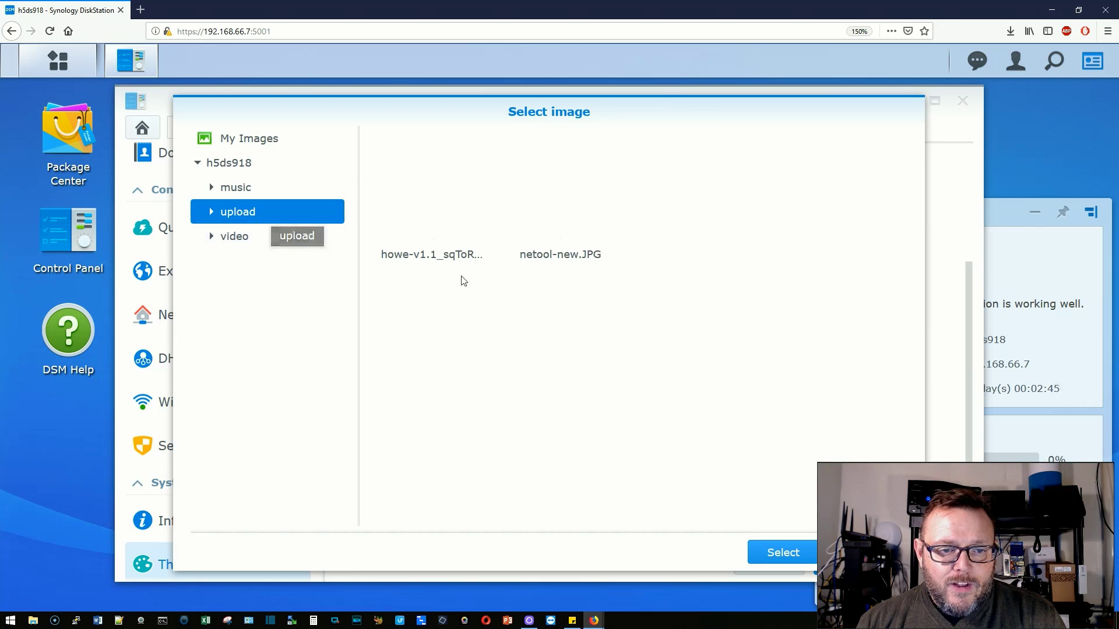
left_click(434, 188)
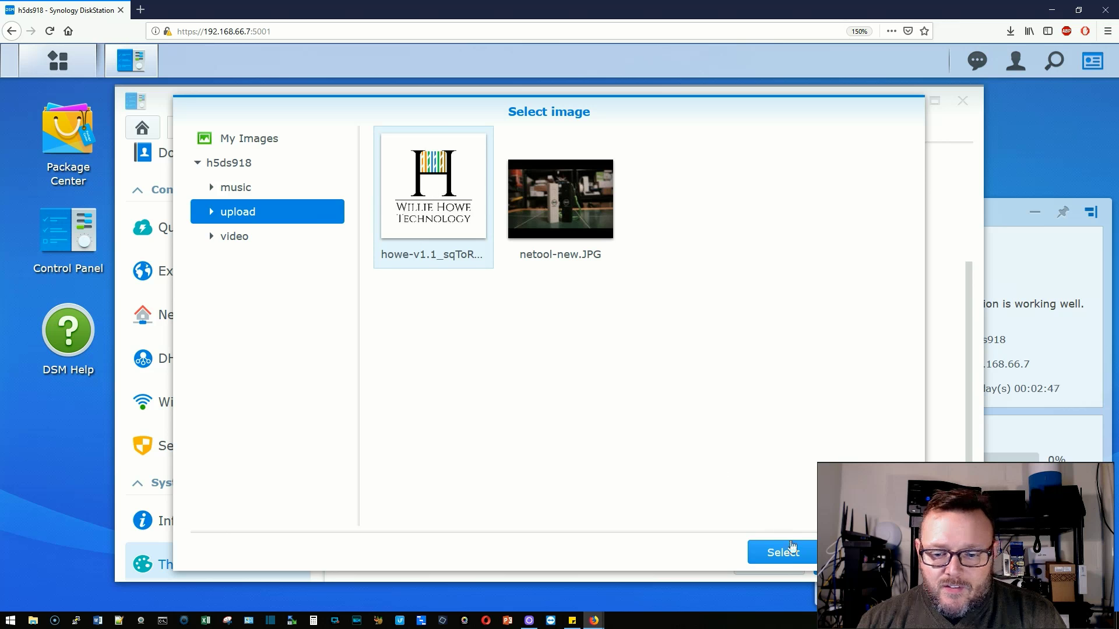
left_click(791, 554)
left_click(769, 563)
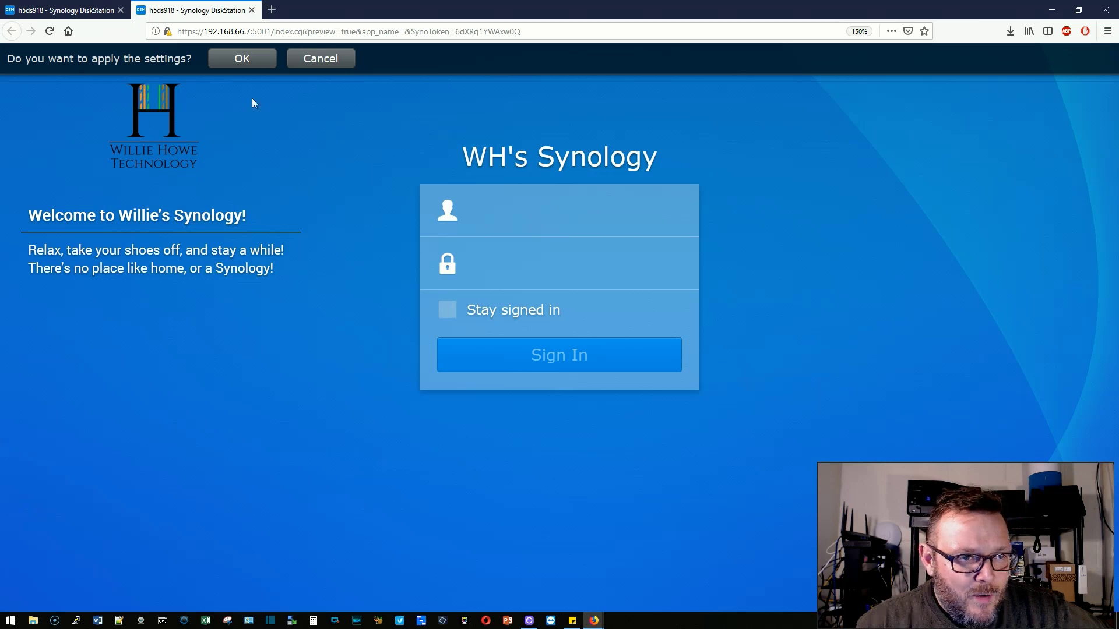
Step: Confirm the preview to apply the login page with the company logo
left_click(349, 58)
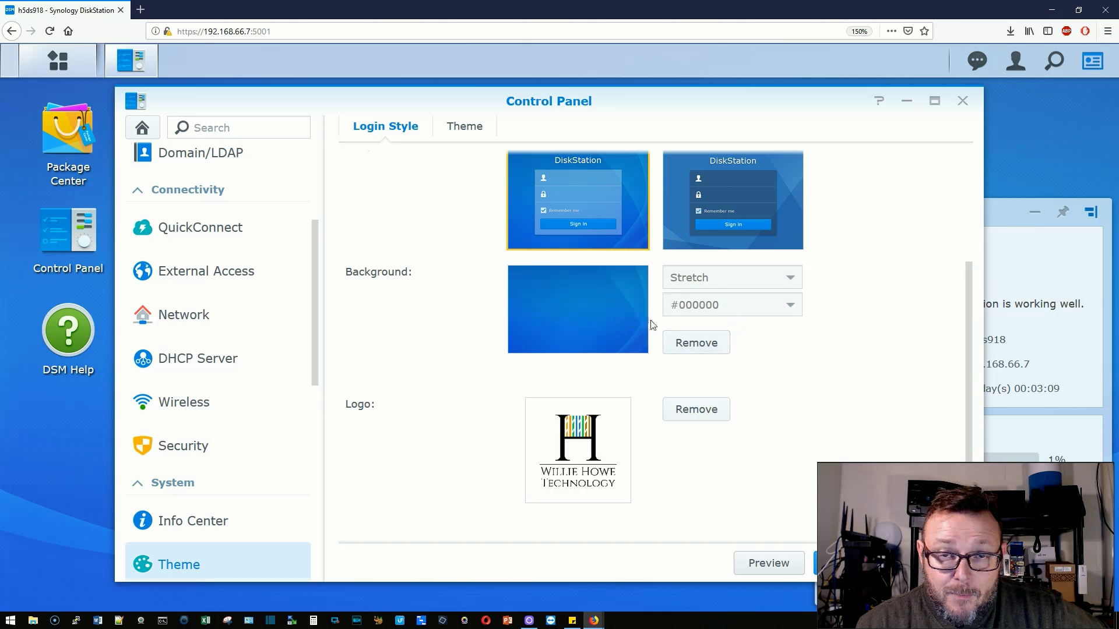
Step: Replace the background image with light grey #C0C0C0, preview it, and discard the preview
left_click(706, 352)
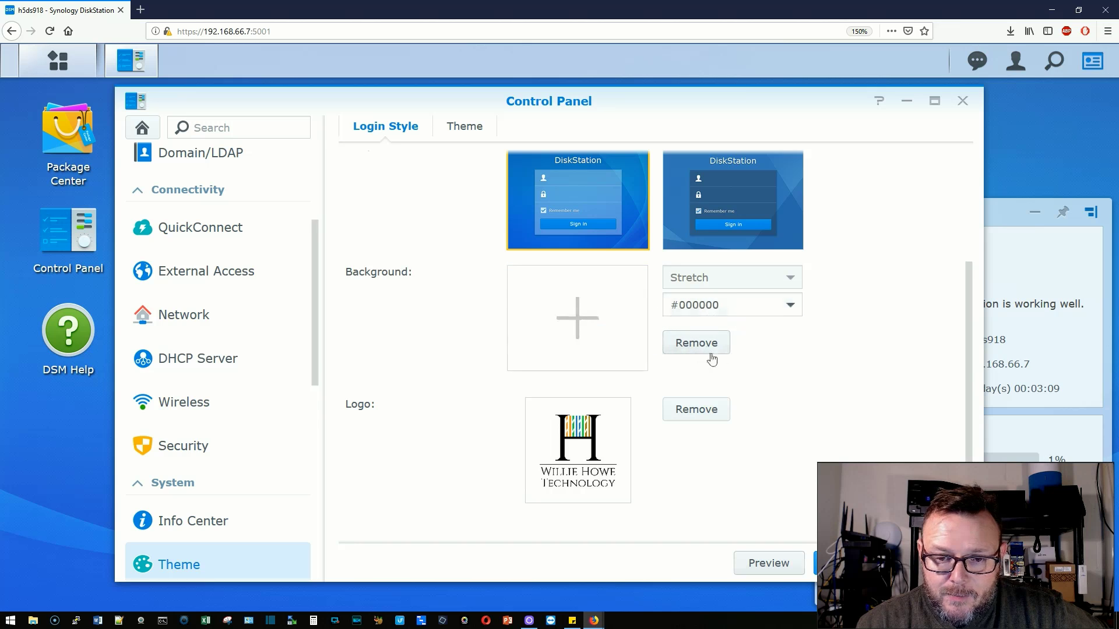
left_click(789, 307)
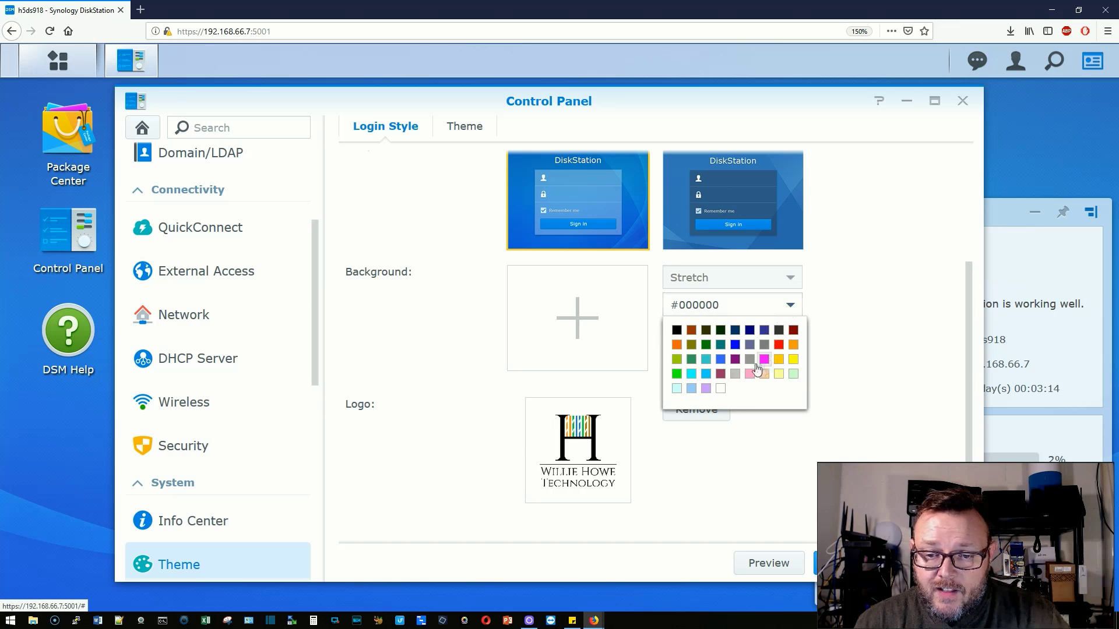
left_click(735, 374)
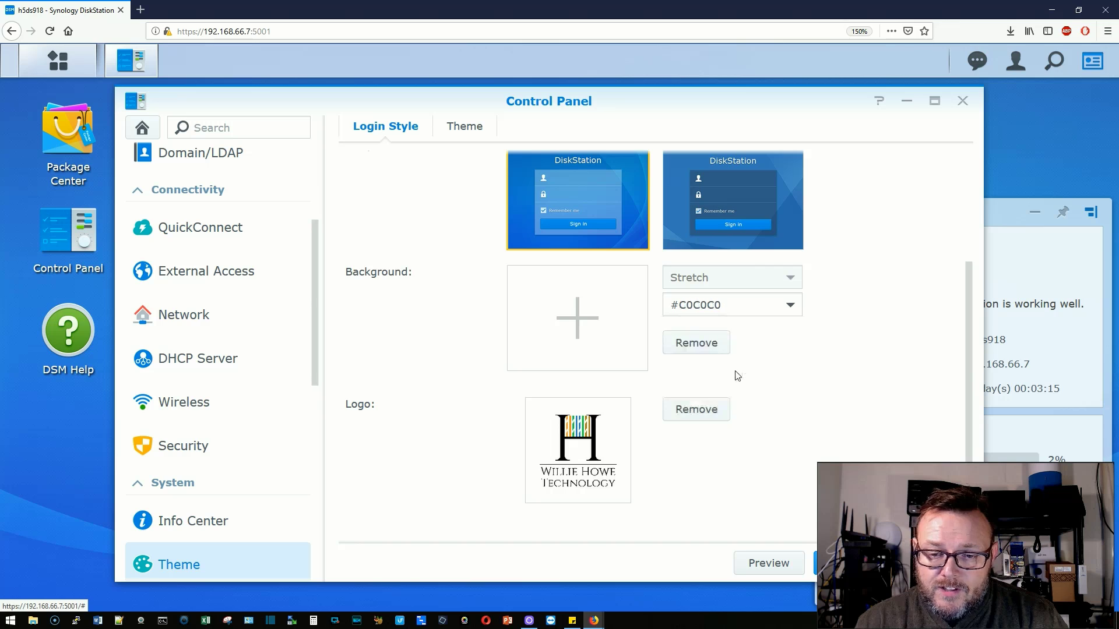
left_click(778, 565)
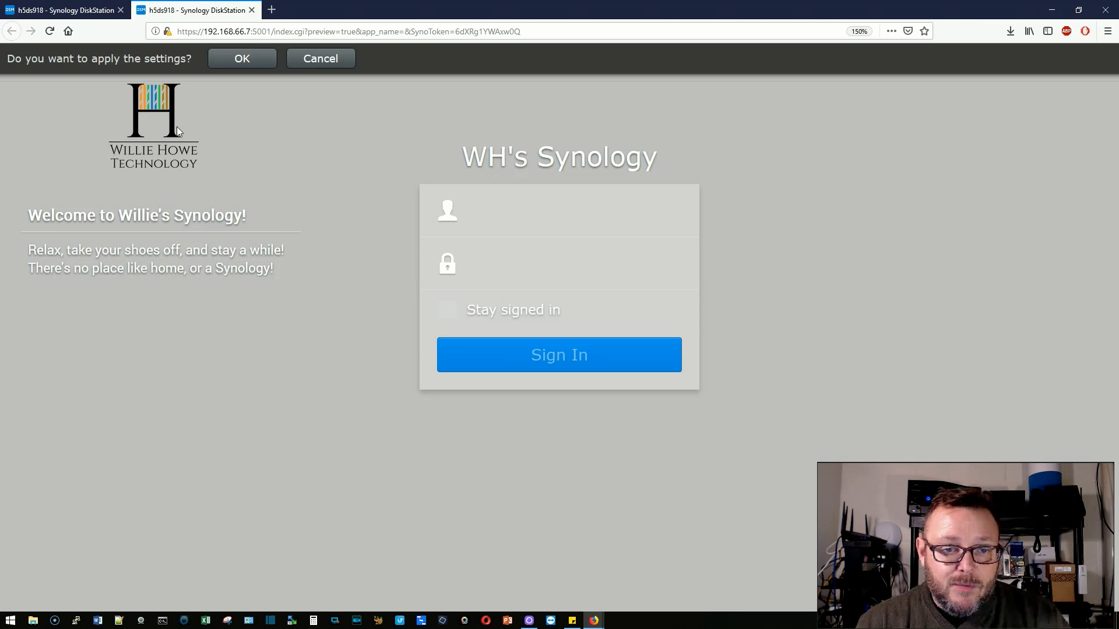
left_click(311, 65)
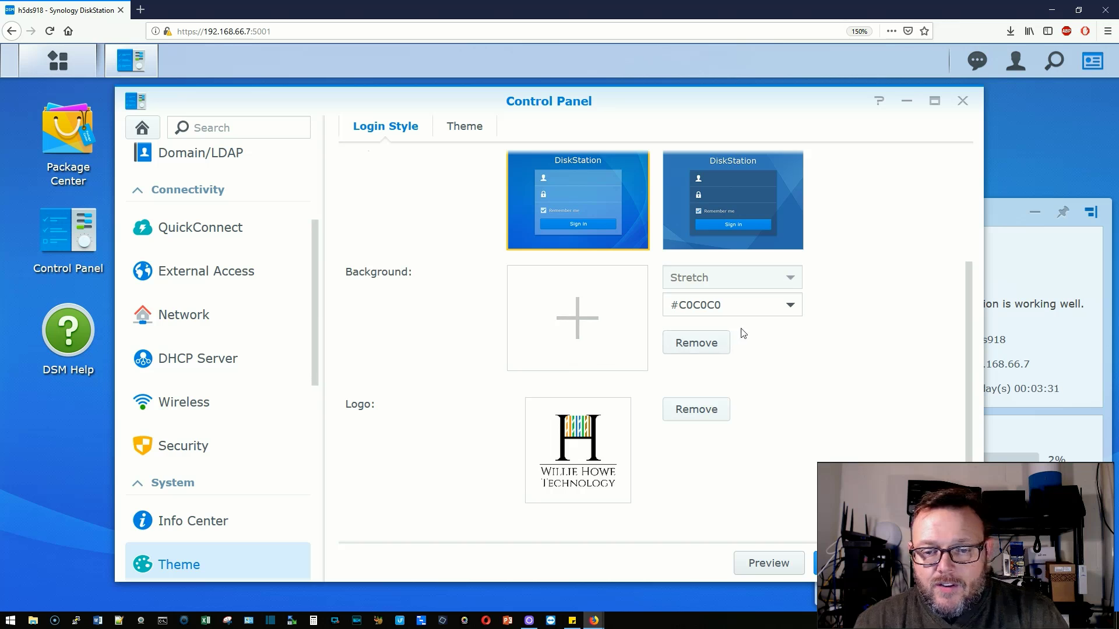
Step: Choose netool-new.JPG from the upload folder as the login background photo
left_click(577, 317)
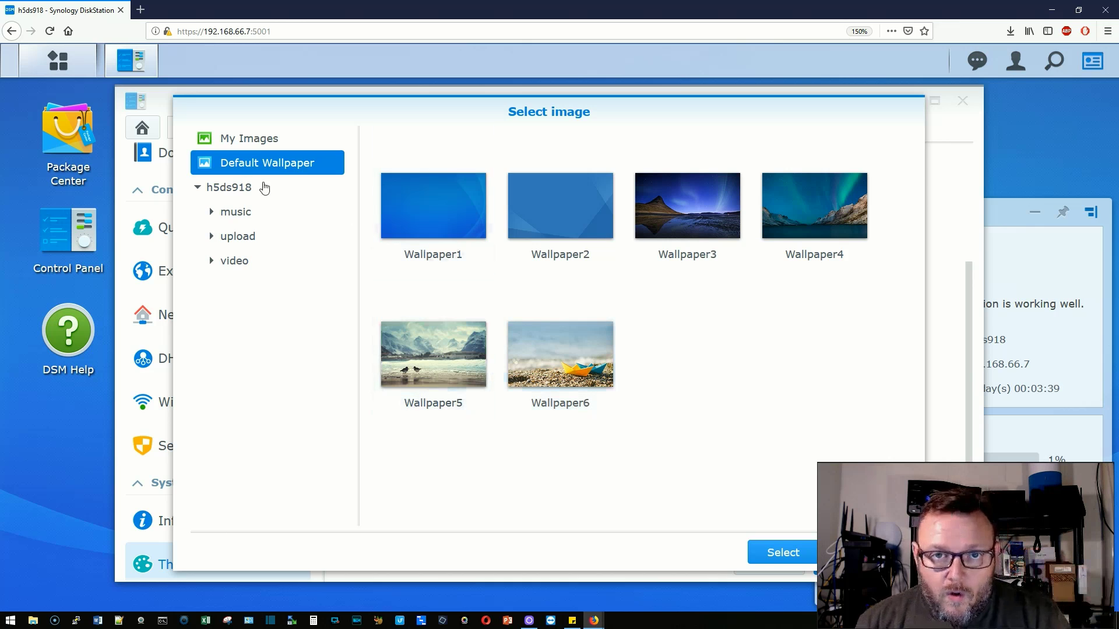
left_click(243, 243)
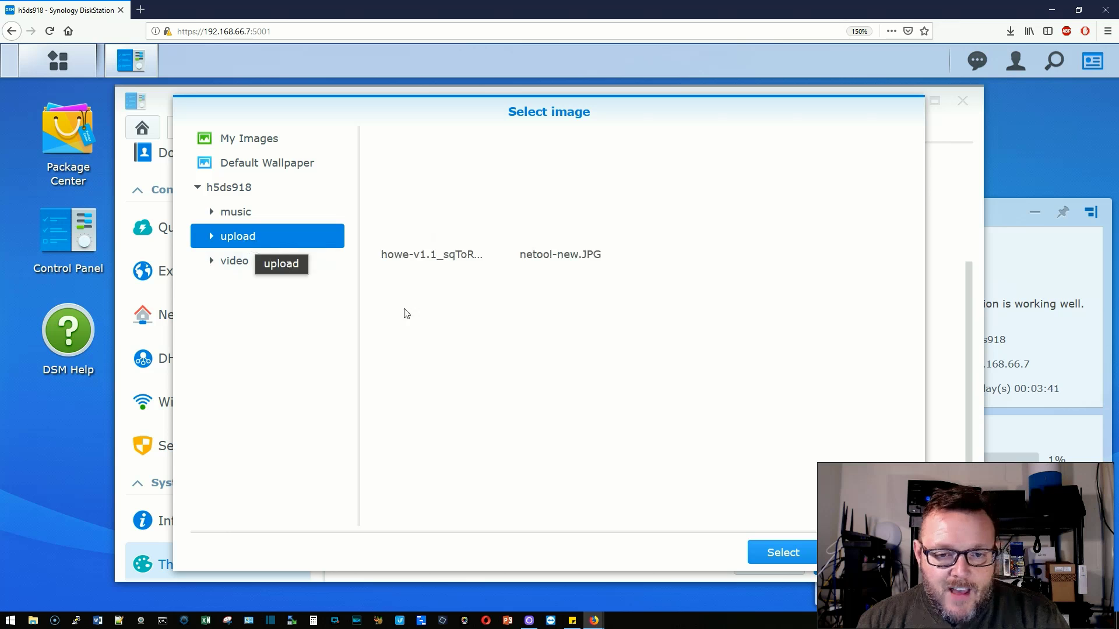
left_click(572, 201)
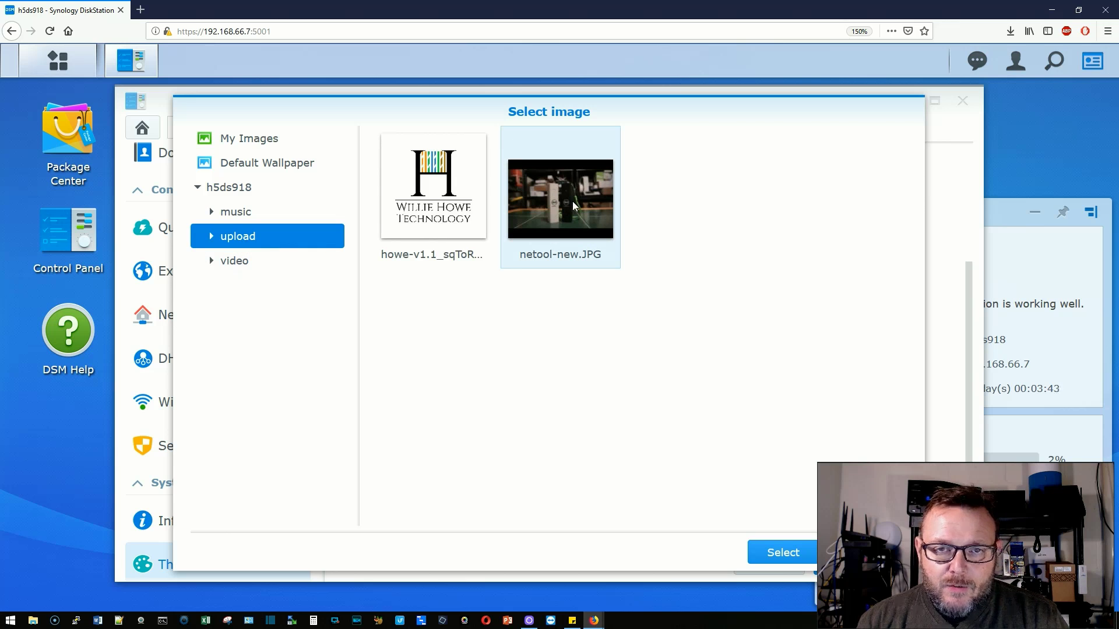
left_click(781, 561)
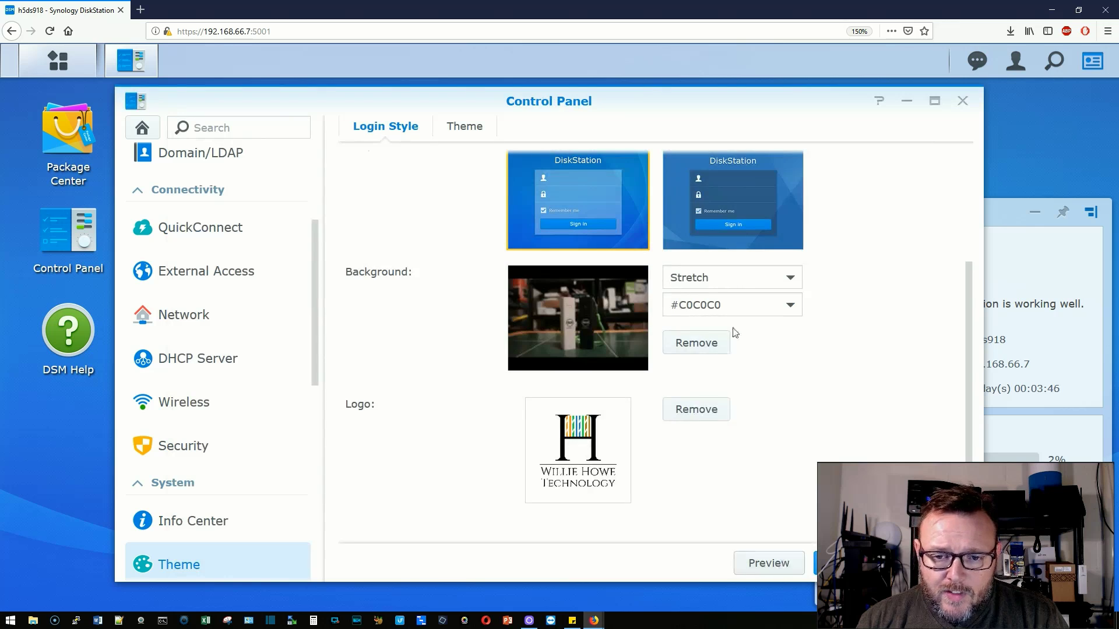
left_click(715, 276)
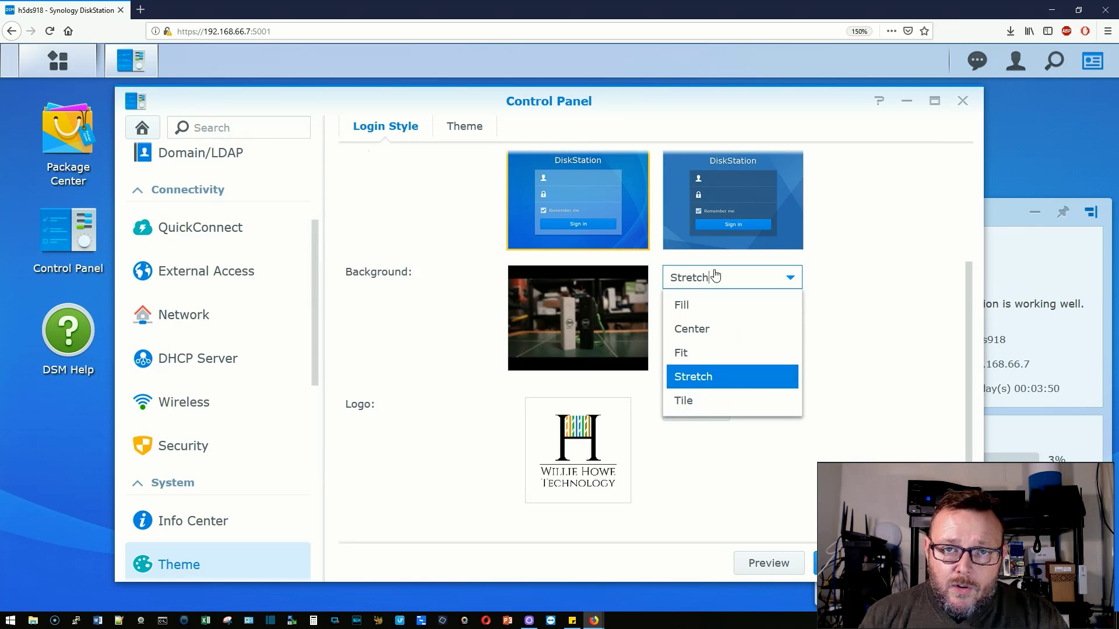
Step: Keep the netool photo set to Stretch, preview the login page, and apply it
left_click(709, 376)
left_click(778, 564)
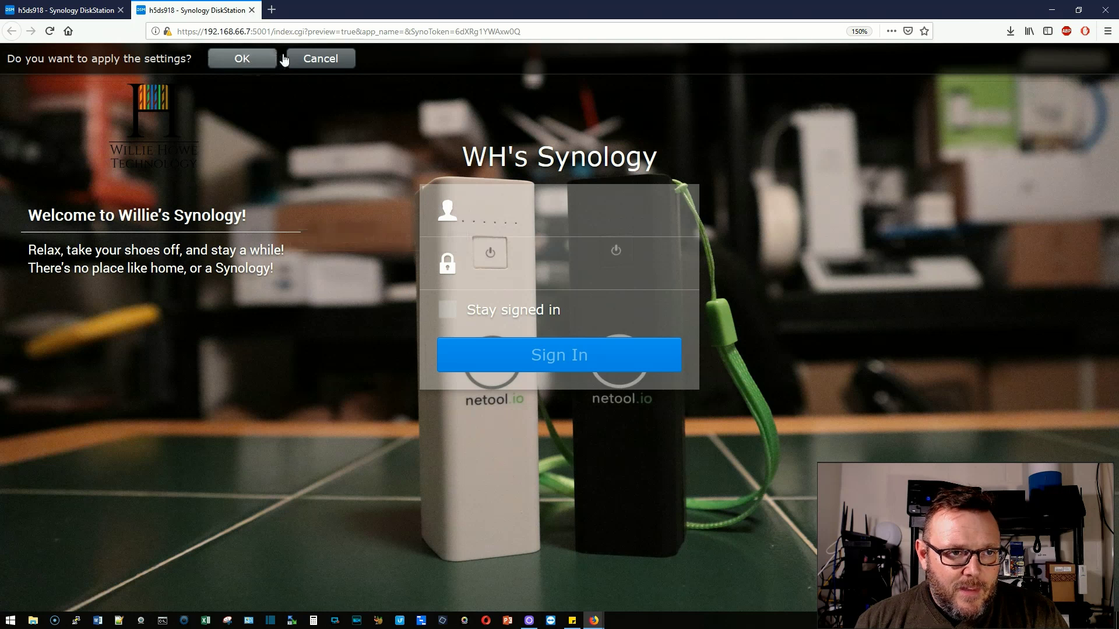
left_click(321, 58)
Step: Remove the login logo, apply the logo-free preview, and close Control Panel
left_click(693, 409)
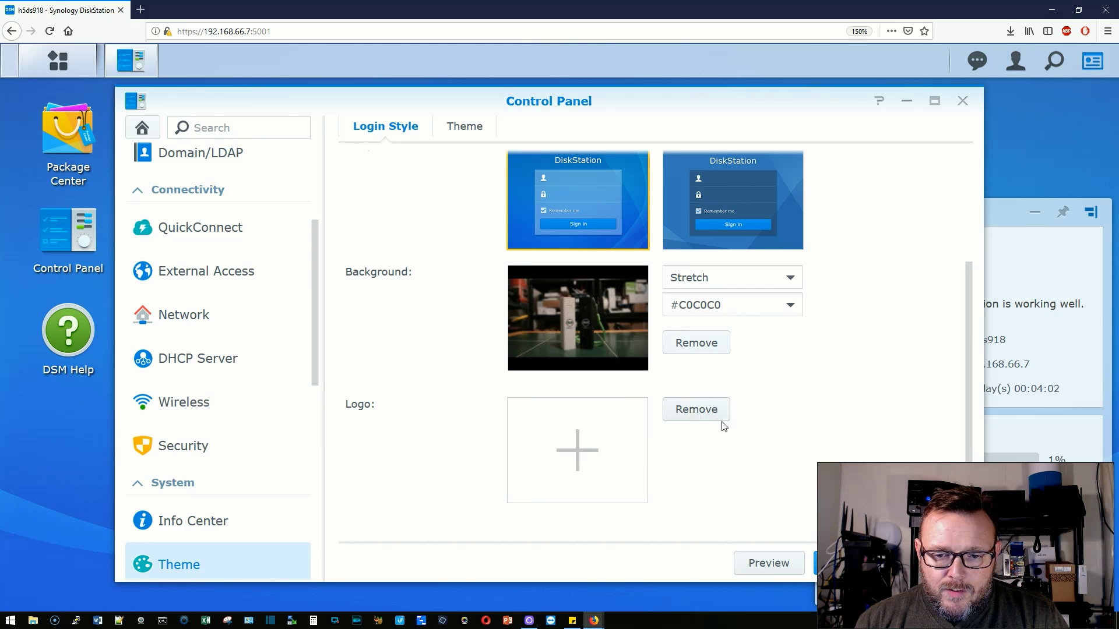
left_click(768, 561)
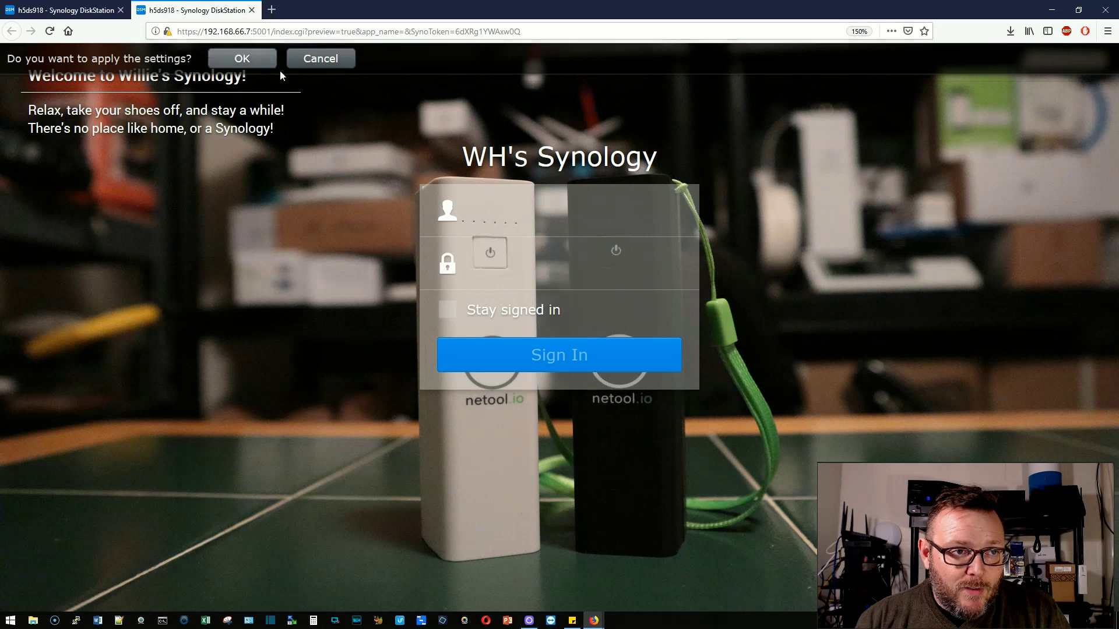
left_click(246, 59)
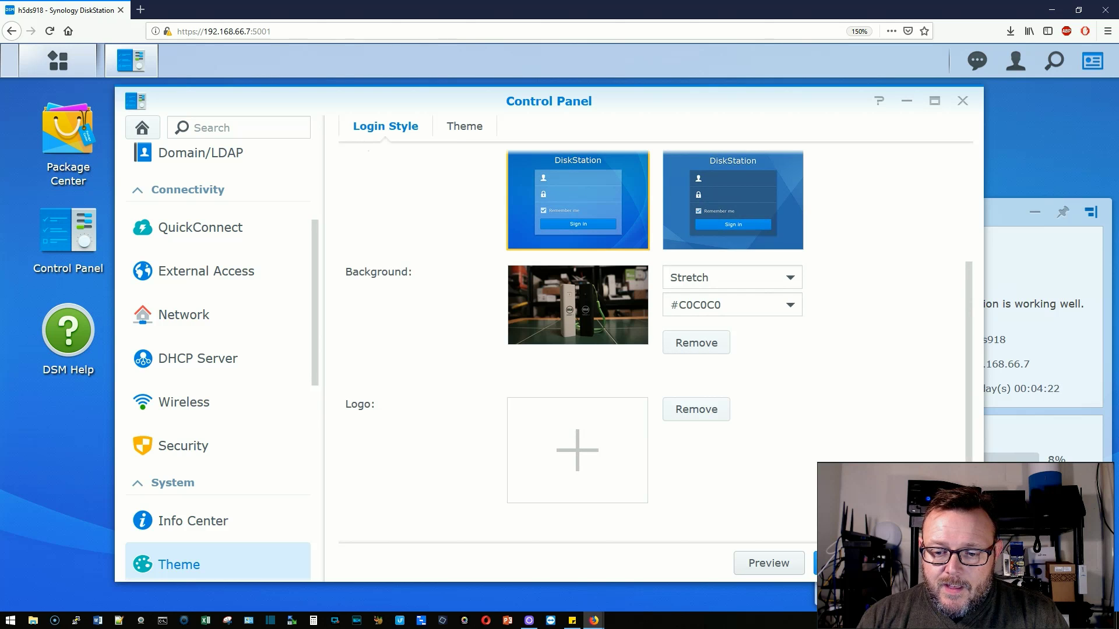
left_click(963, 103)
Step: Log out of DSM to show the custom login page with title, welcome text and netool photo background
left_click(1015, 63)
left_click(1027, 265)
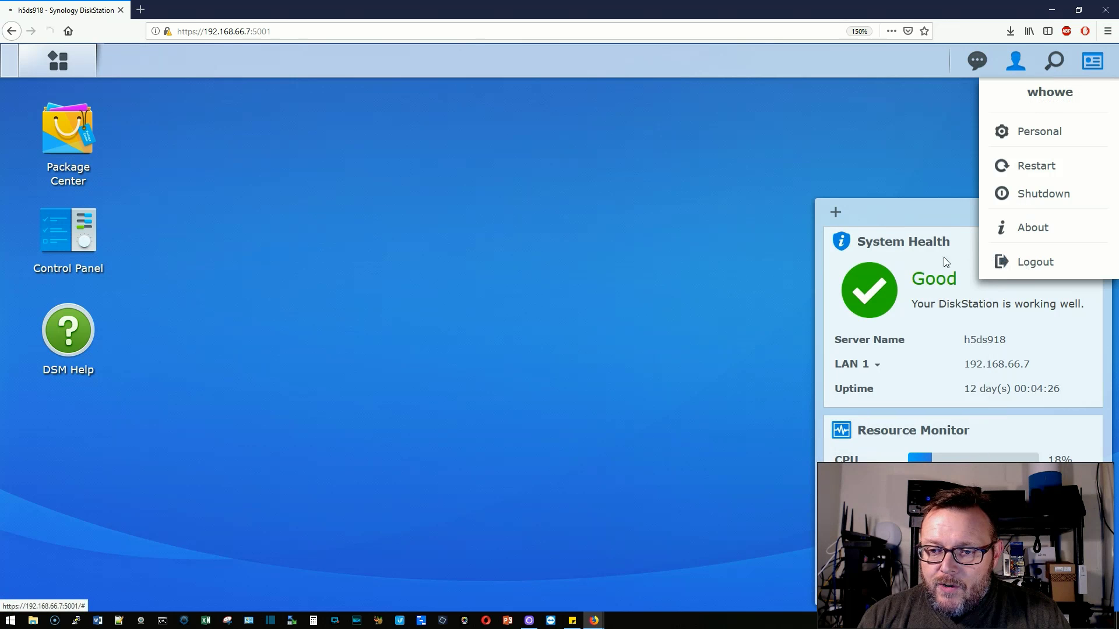